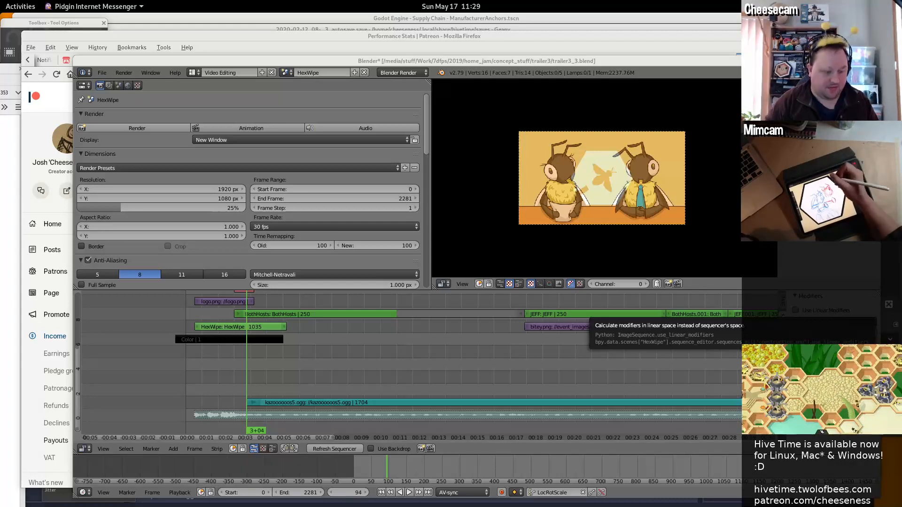
Search the desktop applications for "vol", open the match and switch to the Rhythmbox window.
key("super")
type("vol")
key("Return")
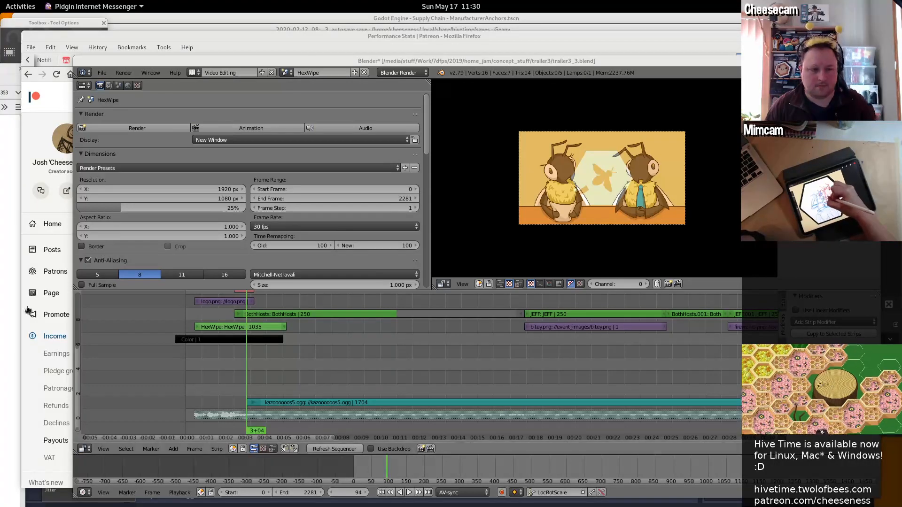
key("alt+Tab")
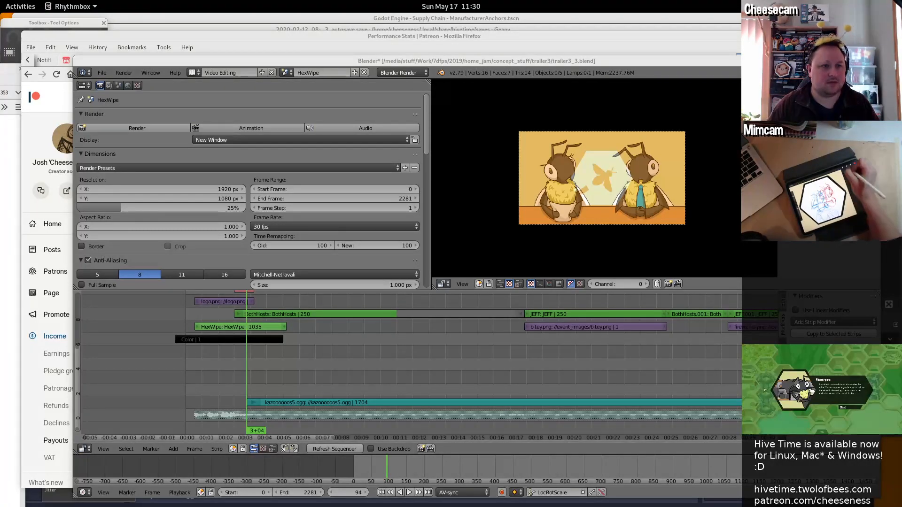
Return to Blender and move the playhead of the HexWipe sequence to frame 0, with the whole trailer in view.
middle_click_drag(250, 358, 300, 370)
left_click_drag(297, 383, 218, 383)
scroll(511, 371, "down", 8)
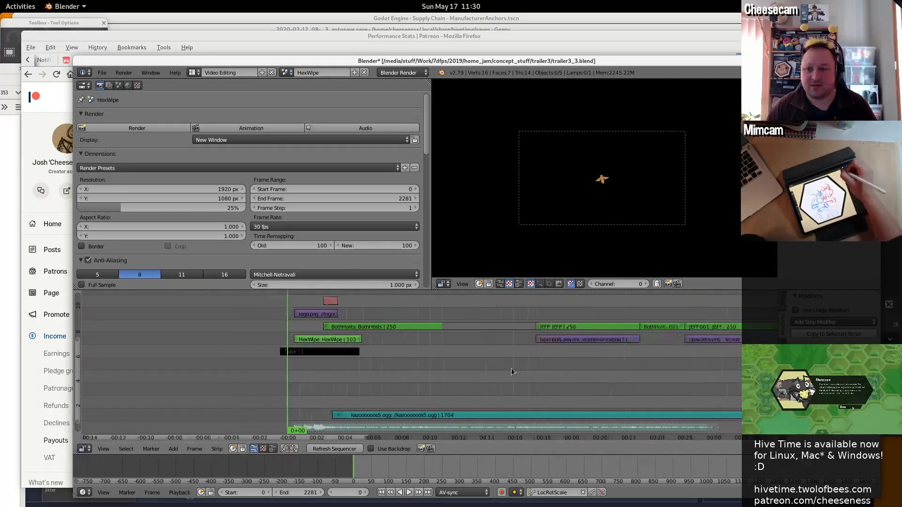
scroll(550, 364, "down", 5)
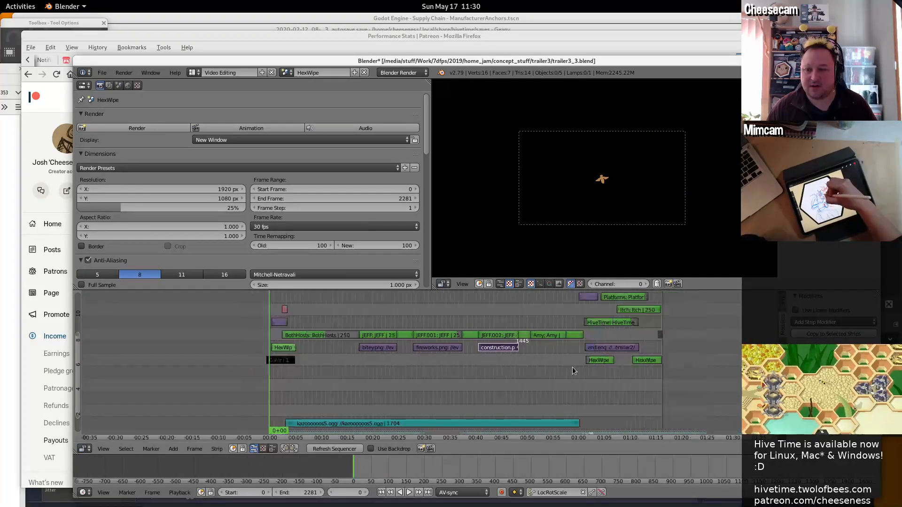
middle_click_drag(532, 361, 538, 375)
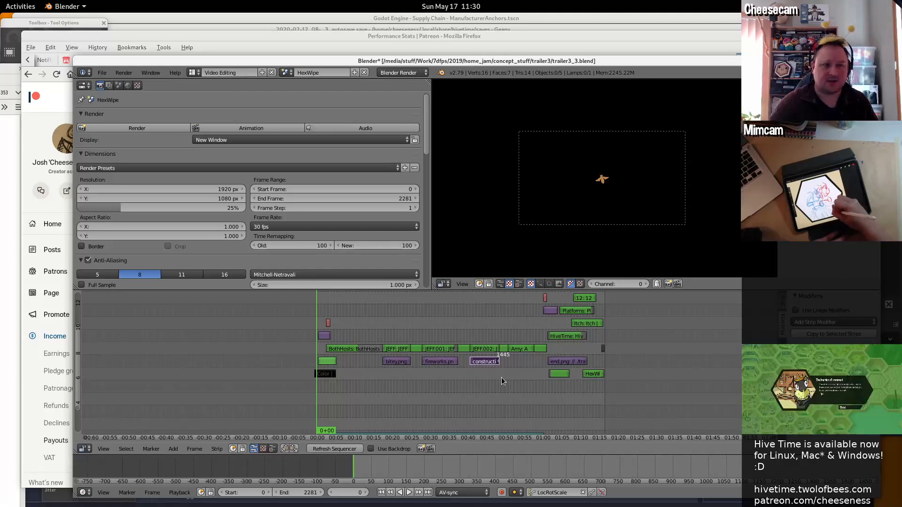
Move the Blender window to the screen's upper-left corner, narrow it to fit beside the webcam feeds and extend it upward.
left_click_drag(618, 59, 540, 47)
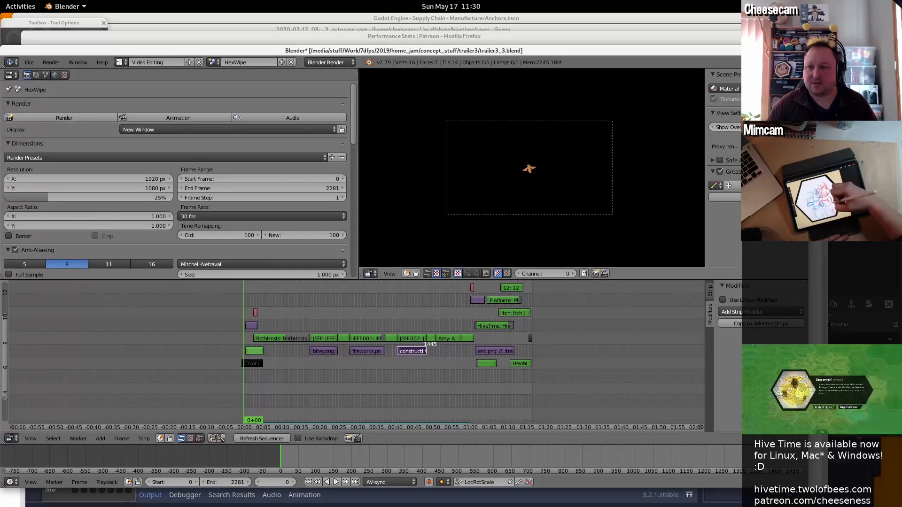
left_click_drag(808, 282, 741, 282)
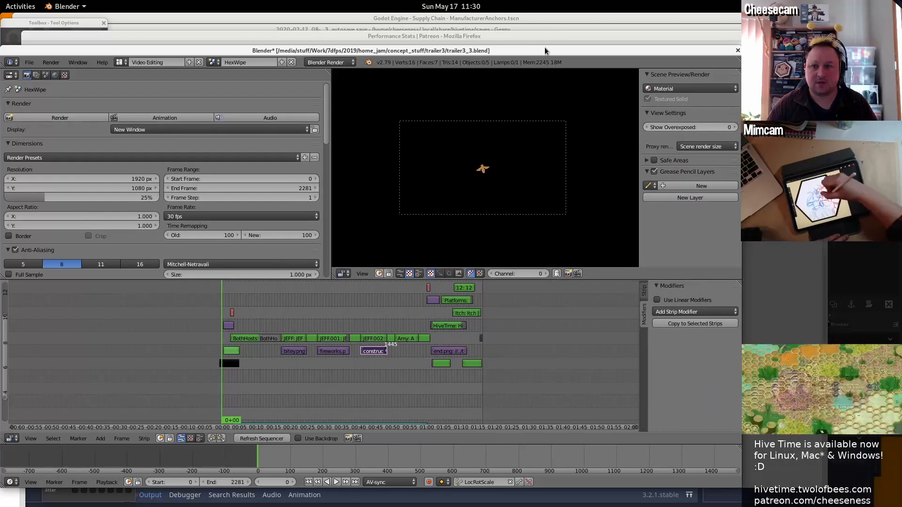
left_click_drag(544, 46, 549, 21)
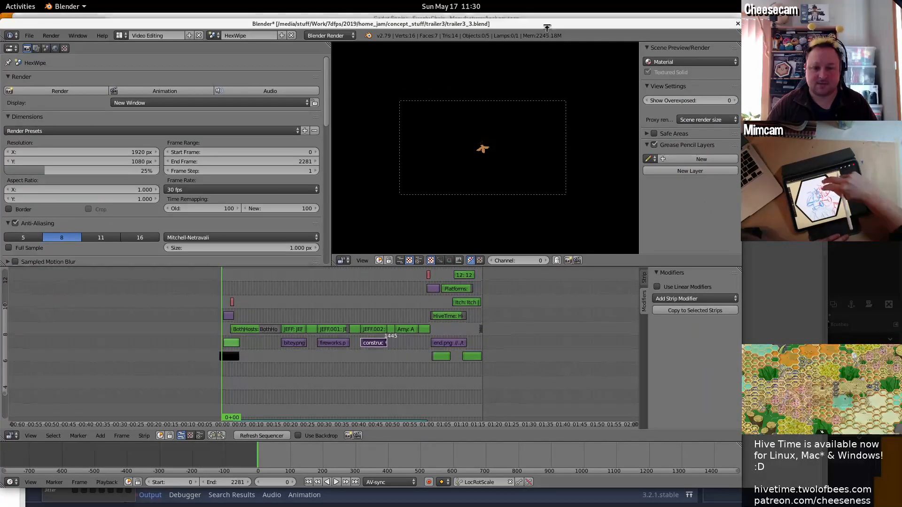
Play the opening hexagon wipe of the trailer briefly, return to frame 0 and look over the strips in the upper channels.
key("alt+a")
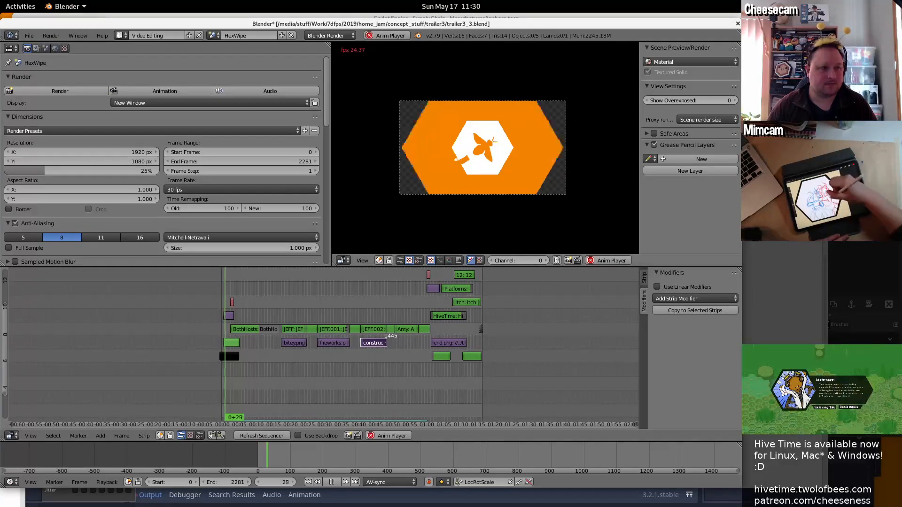
key("alt+a")
key("shift+Left")
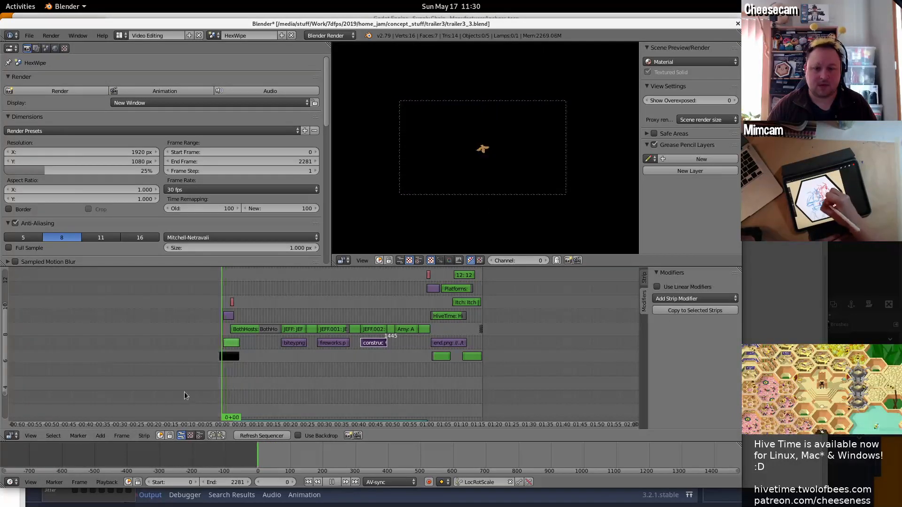
scroll(549, 376, "down", 2)
scroll(441, 382, "up", 2)
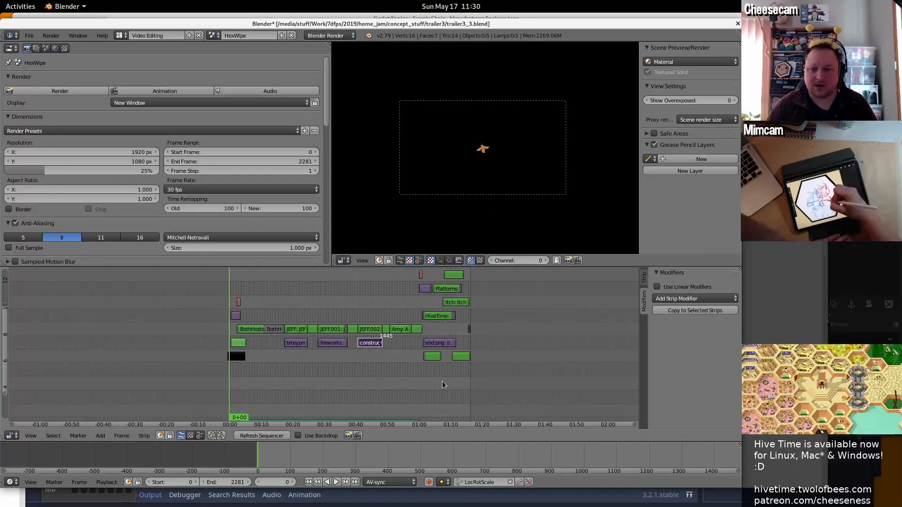
middle_click_drag(441, 381, 538, 385)
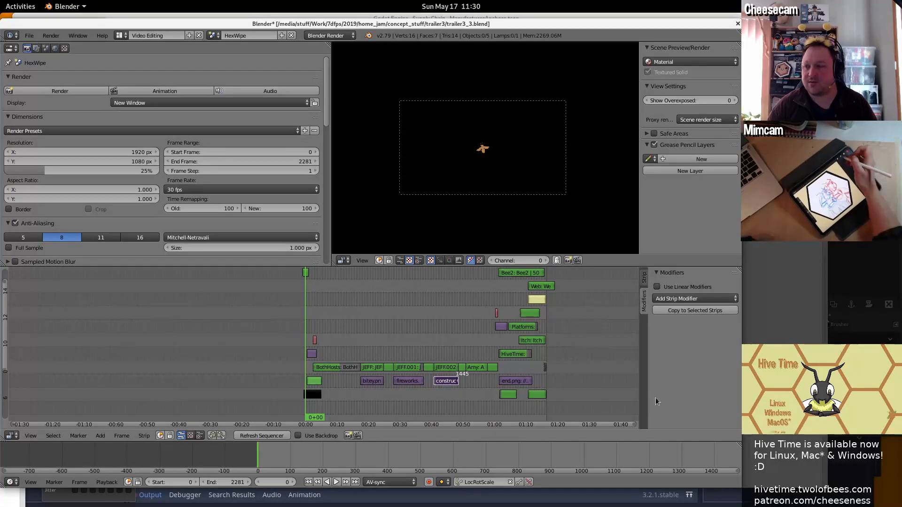
Play the HexWipe sequence from frame 0 into the first shot of both hosts, stopping at about frame 199.
key("alt+Tab")
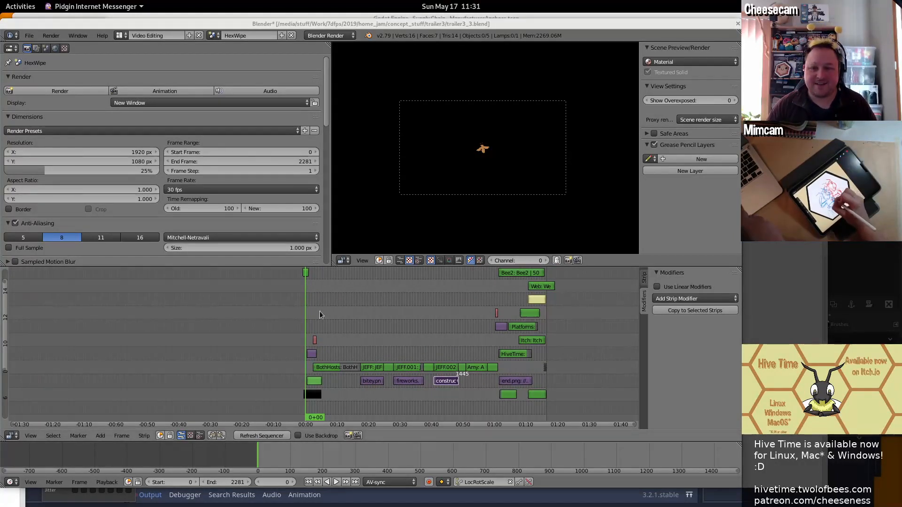
middle_click_drag(320, 314, 338, 314)
key("alt+a")
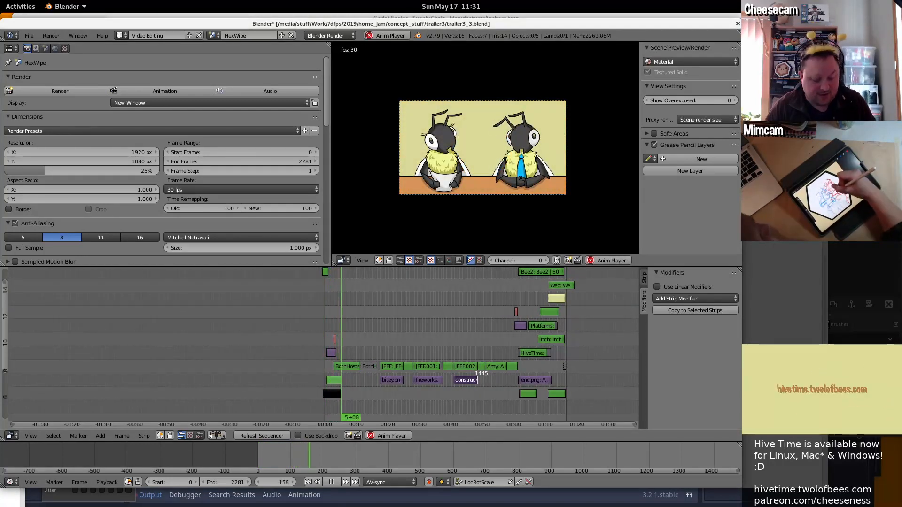
key("alt+a")
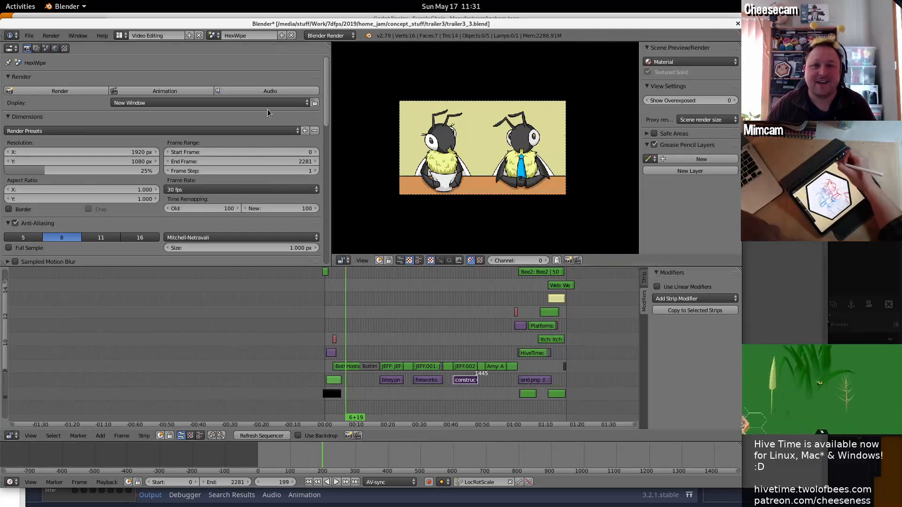
Switch to the BothHosts scene and mute its two kazoo audio strips.
left_click(215, 36)
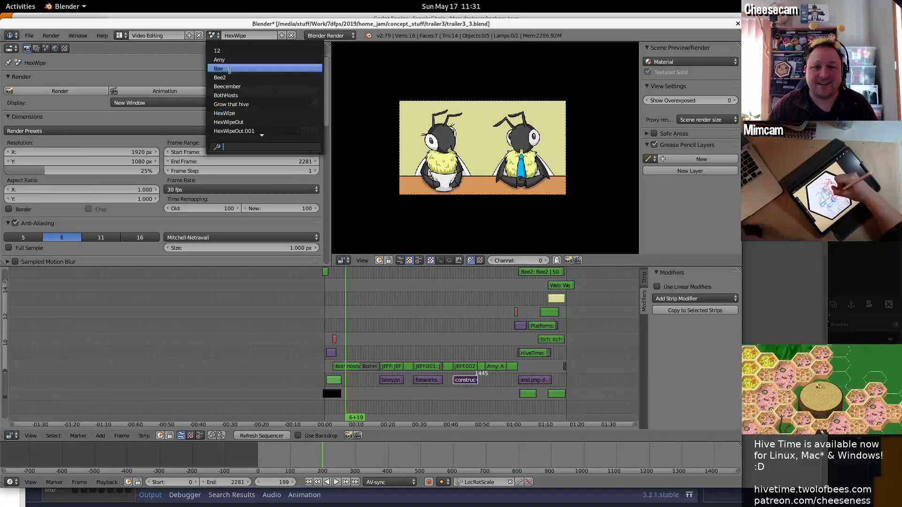
left_click(226, 95)
middle_click_drag(423, 369, 384, 297)
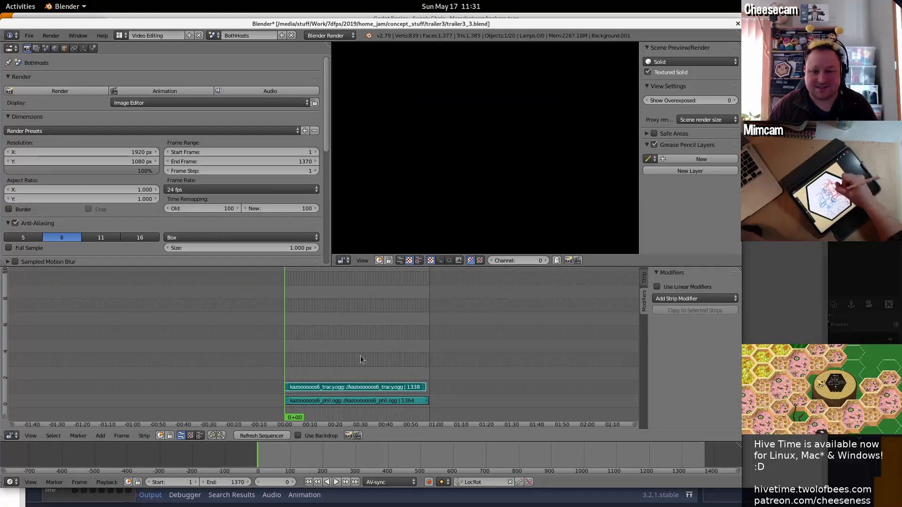
key("a")
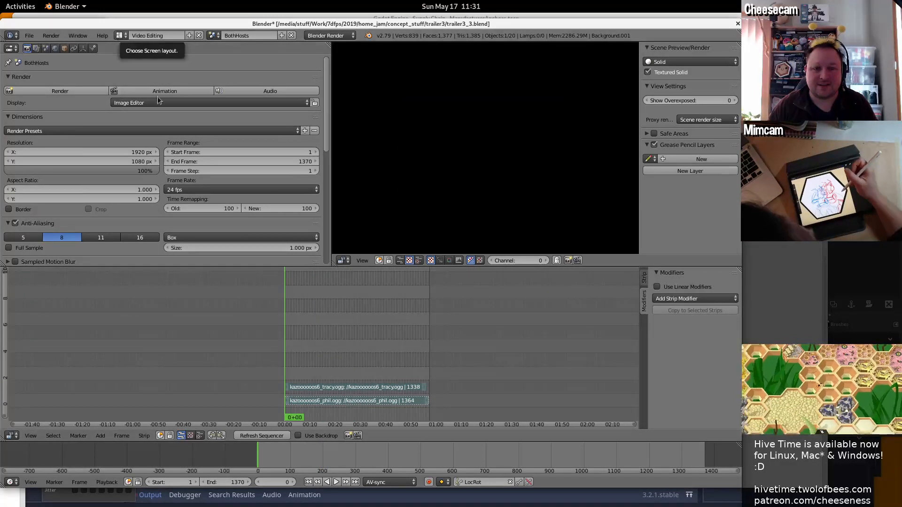
key("a")
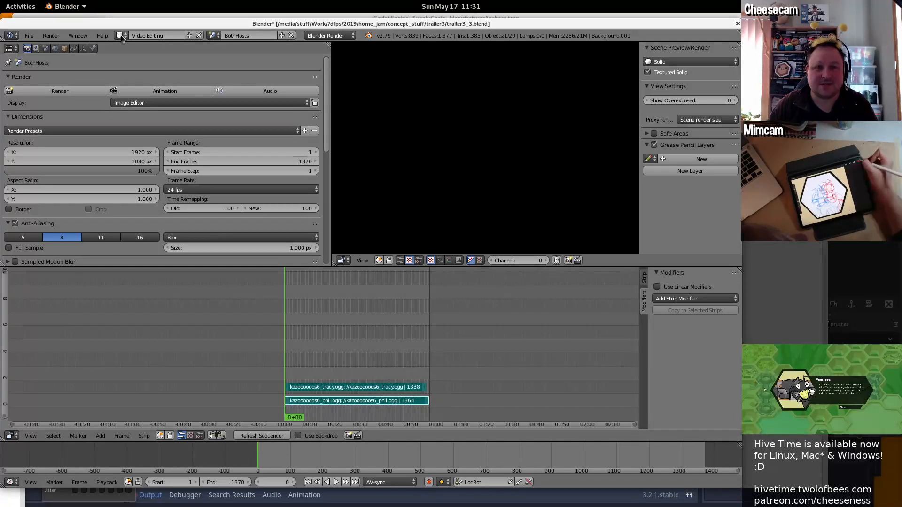
key("a")
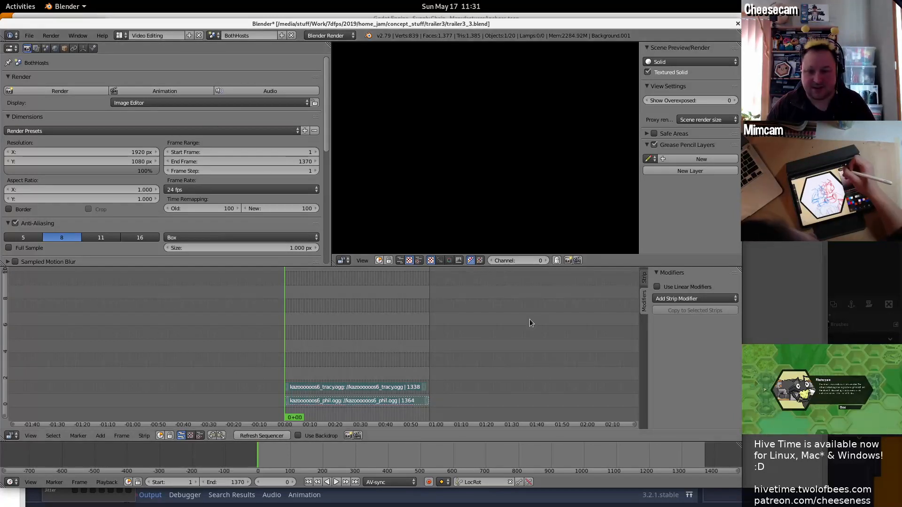
left_click(120, 36)
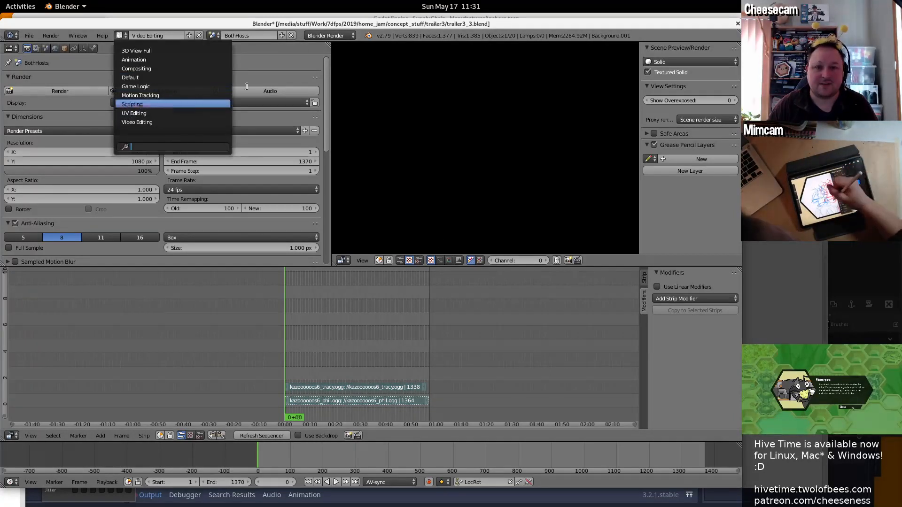
Switch back to the HexWipe scene and play the trailer up to the Hive Time end card, stopping at frame 2000.
left_click(214, 35)
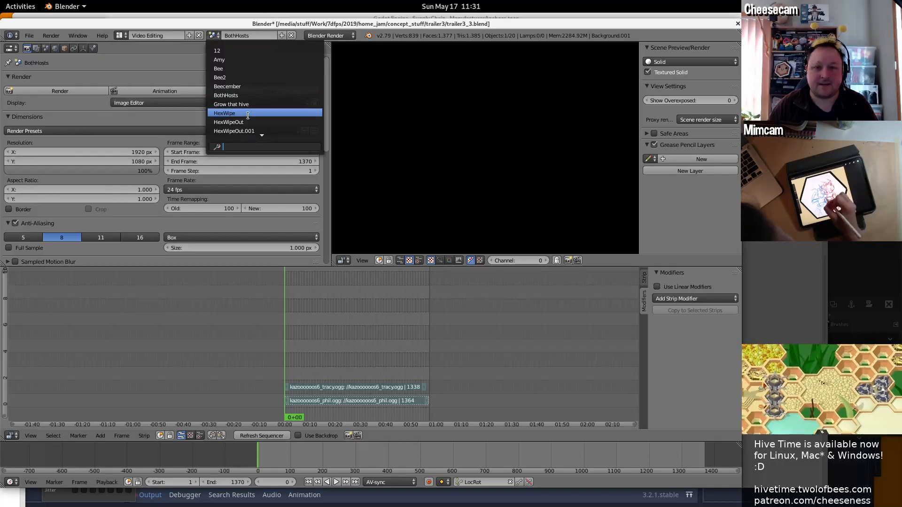
left_click(224, 113)
key("alt+a")
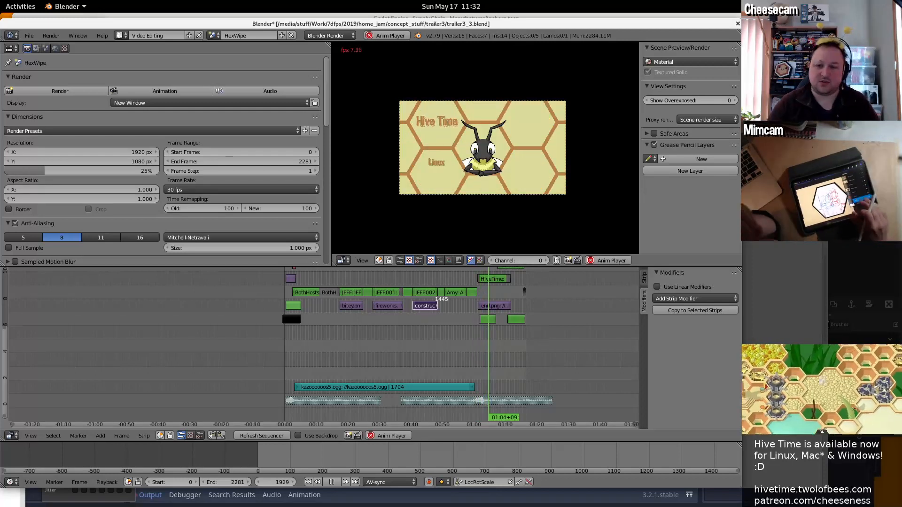
middle_click_drag(461, 344, 475, 339)
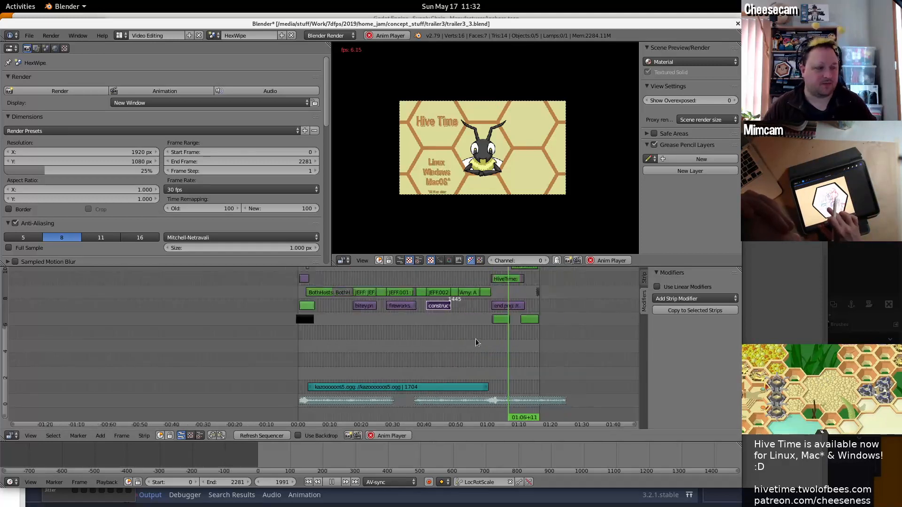
key("alt+a")
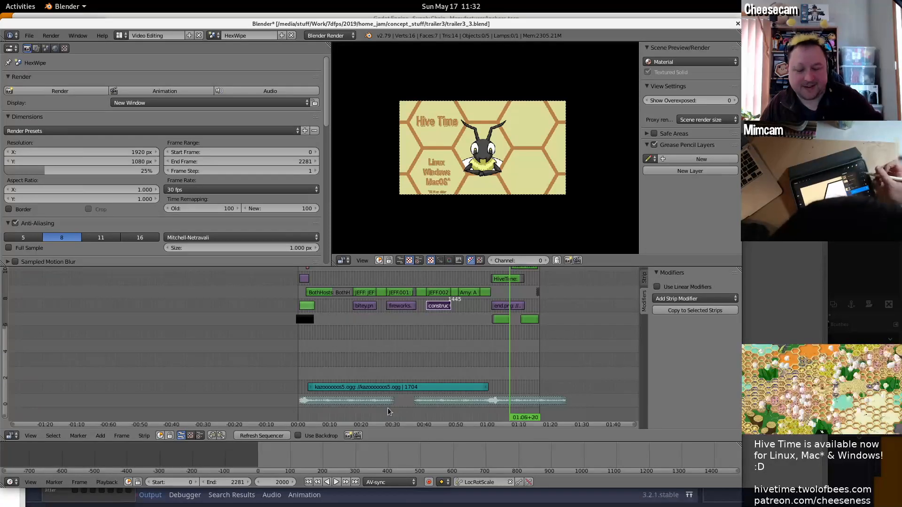
In the BothHosts scene, slide both kazoo audio strips so they start at frame 13, and unmute them.
left_click(213, 35)
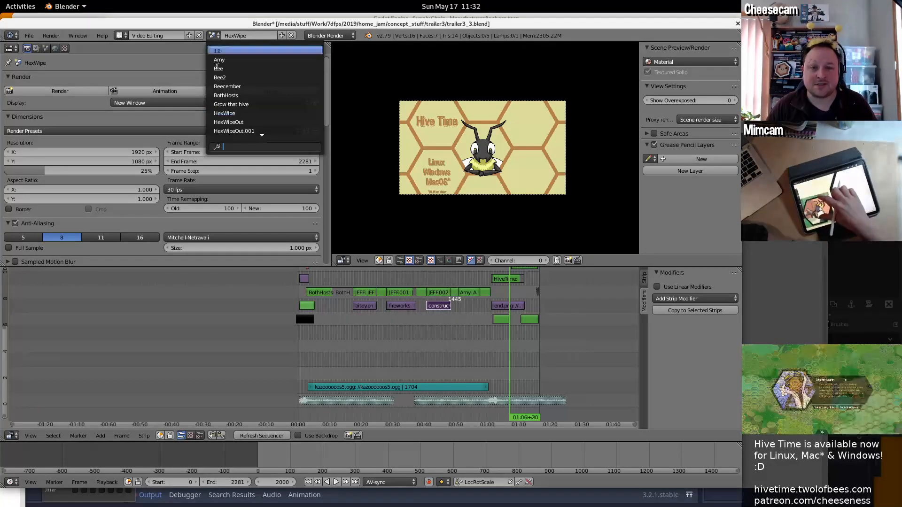
left_click(244, 95)
scroll(328, 403, "up", 5)
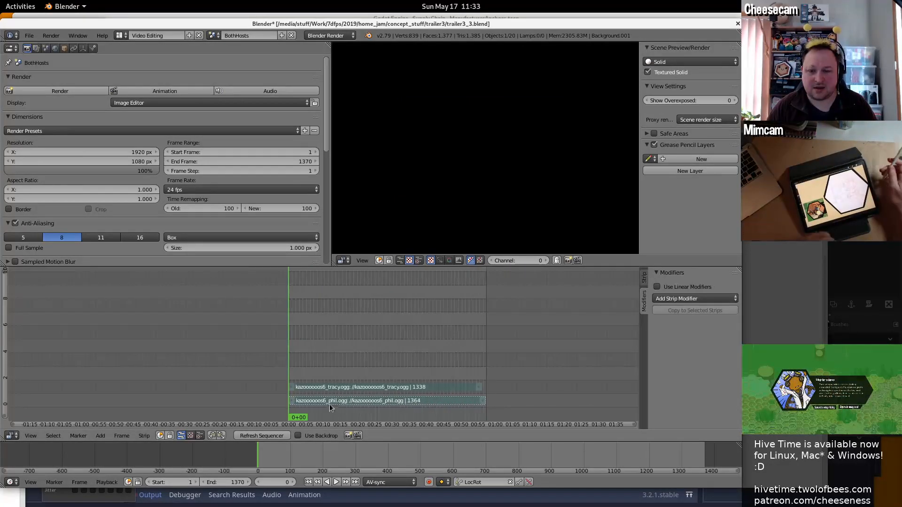
key("g")
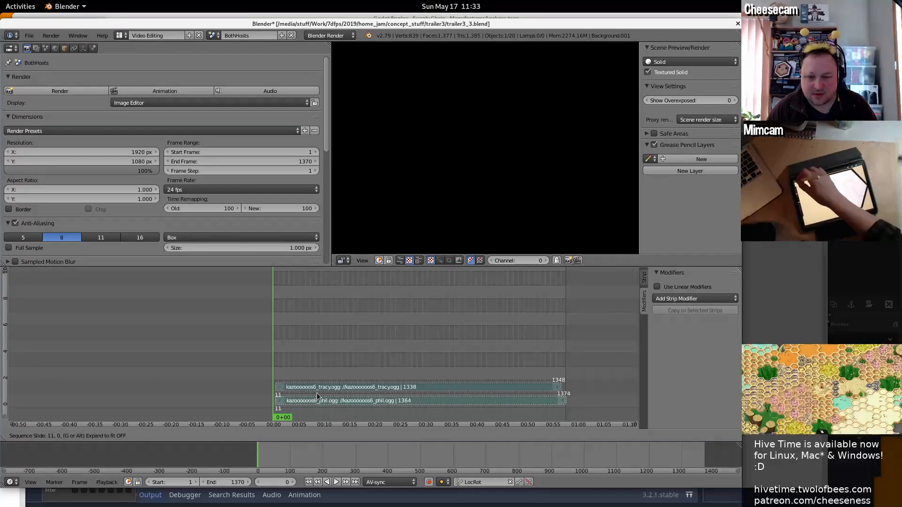
right_click(272, 410)
scroll(277, 405, "up", 3)
key("g")
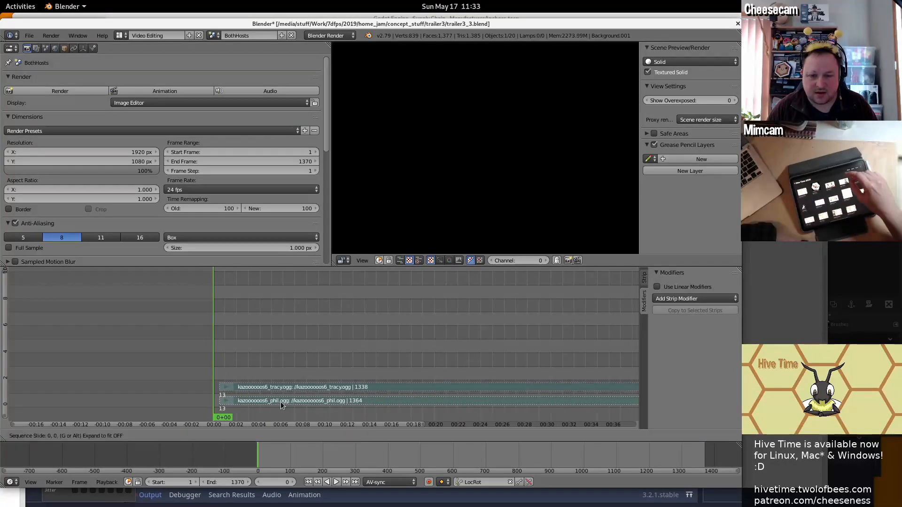
right_click(277, 402)
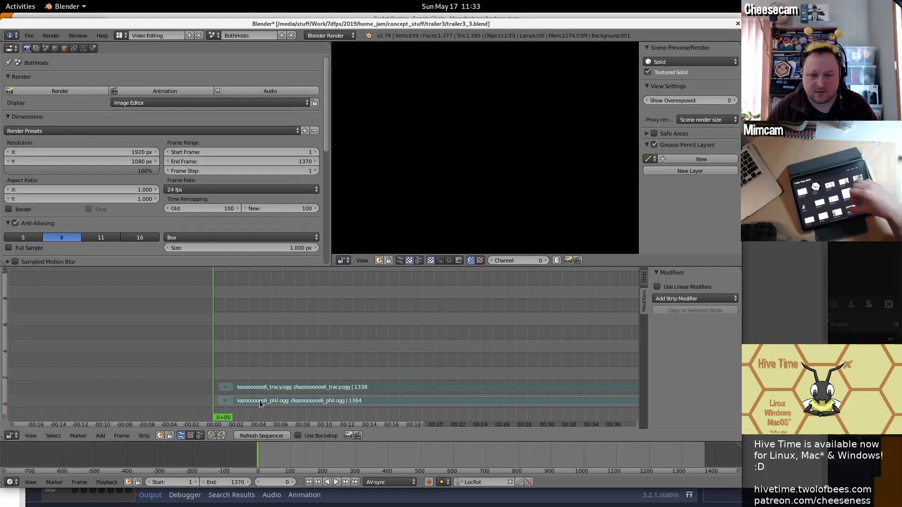
scroll(281, 400, "down", 1)
key("a")
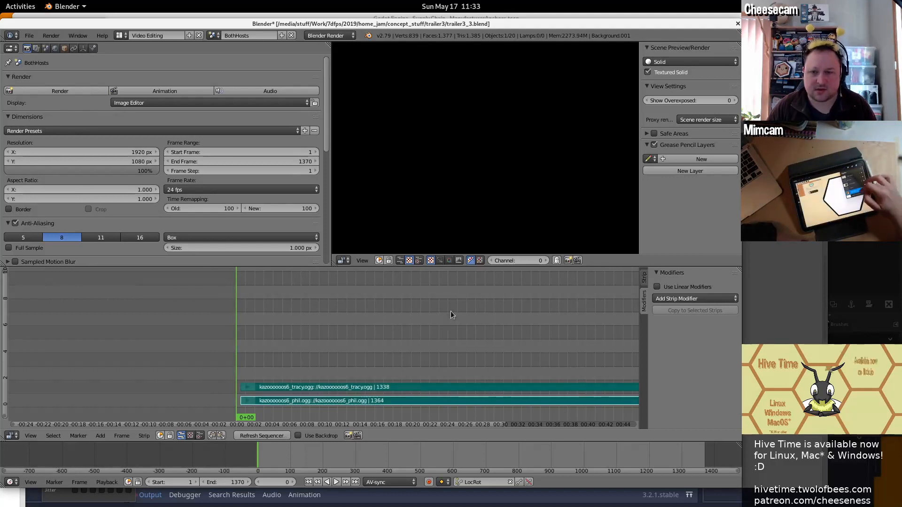
Return to the HexWipe scene and play the trailer from frame 69 to about frame 381 to check the hosts' audio.
left_click(213, 35)
left_click(224, 114)
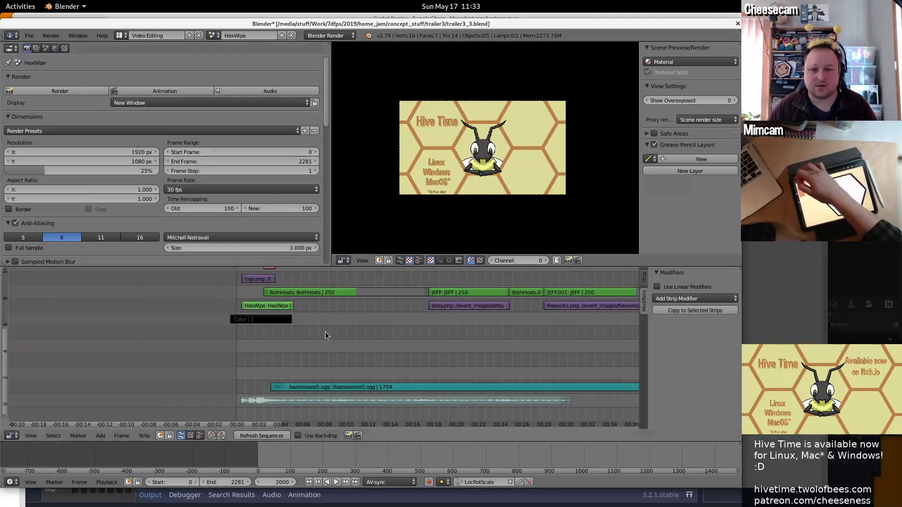
left_click_drag(247, 349, 262, 345)
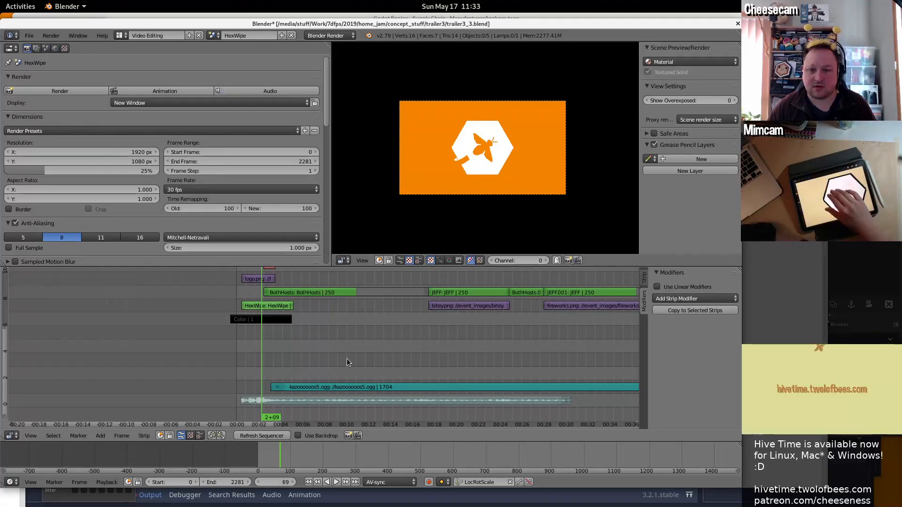
key("alt+a")
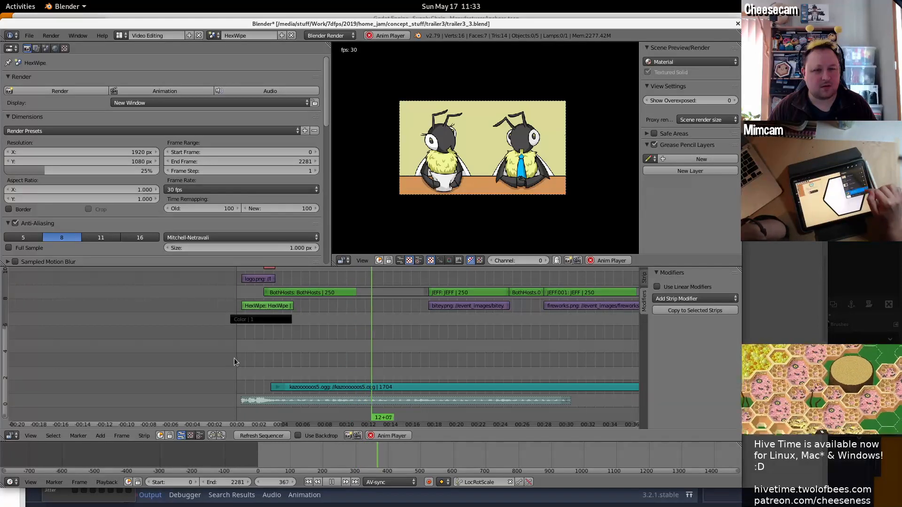
key("alt+a")
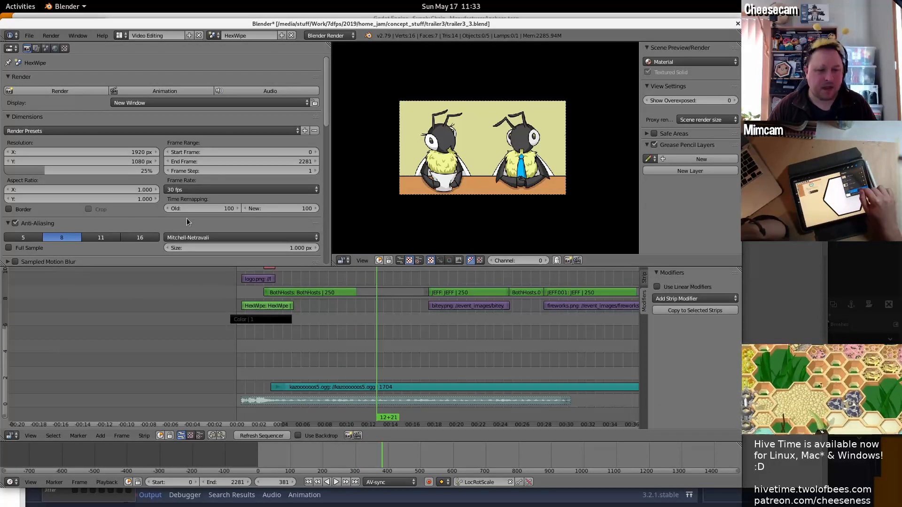
Switch from Blender to the Calculator application.
key("alt+Tab")
key("alt+Tab")
key("alt+Tab")
key("alt+Tab")
key("alt+Tab")
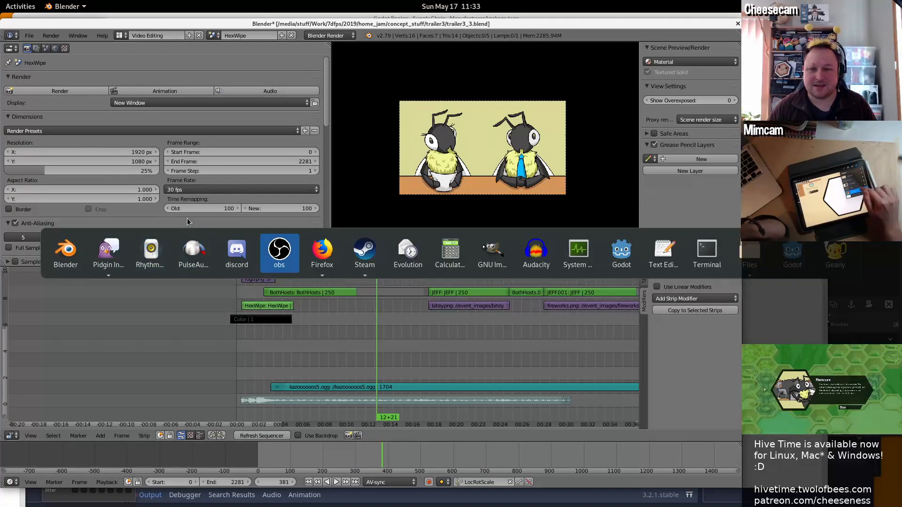
key("alt+Tab")
key("alt+Tab")
key("alt+Tab")
key("alt+Tab")
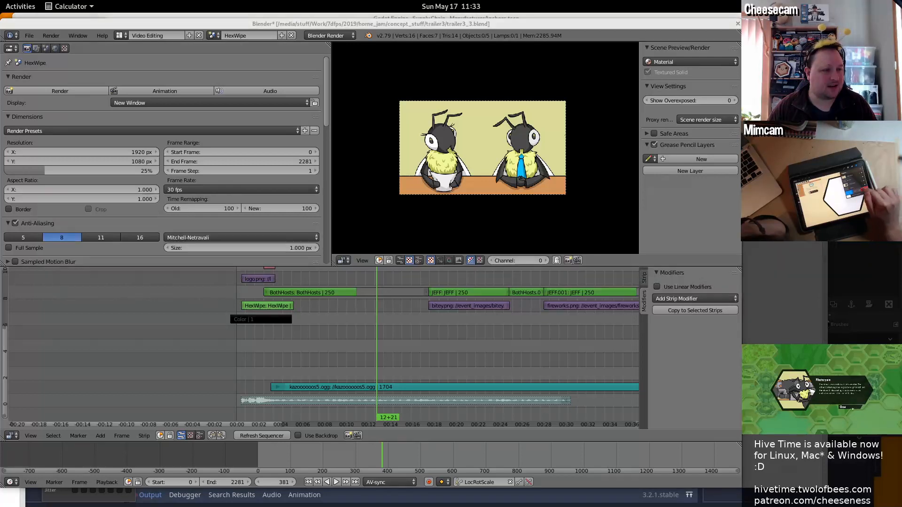
In Blender's BothHosts scene, slide both kazoo audio strips so they start at frame 21.
left_click(217, 38)
left_click(248, 93)
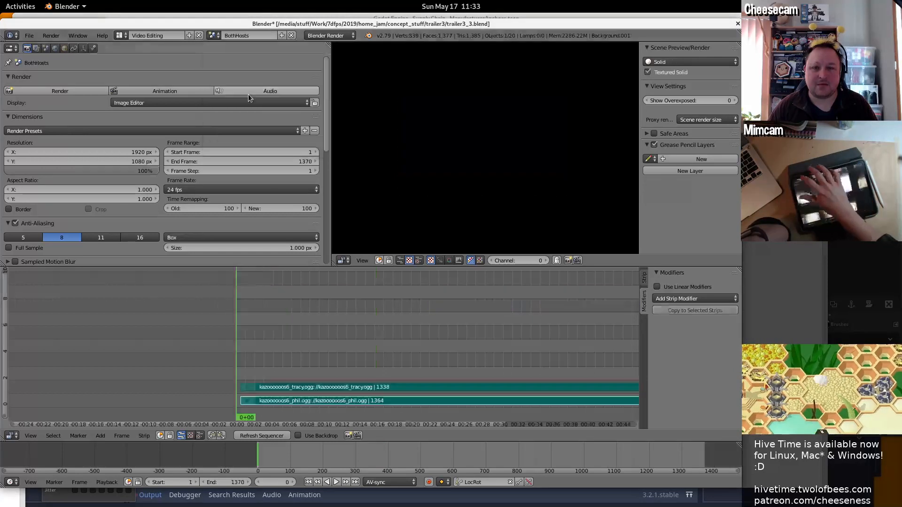
key("g")
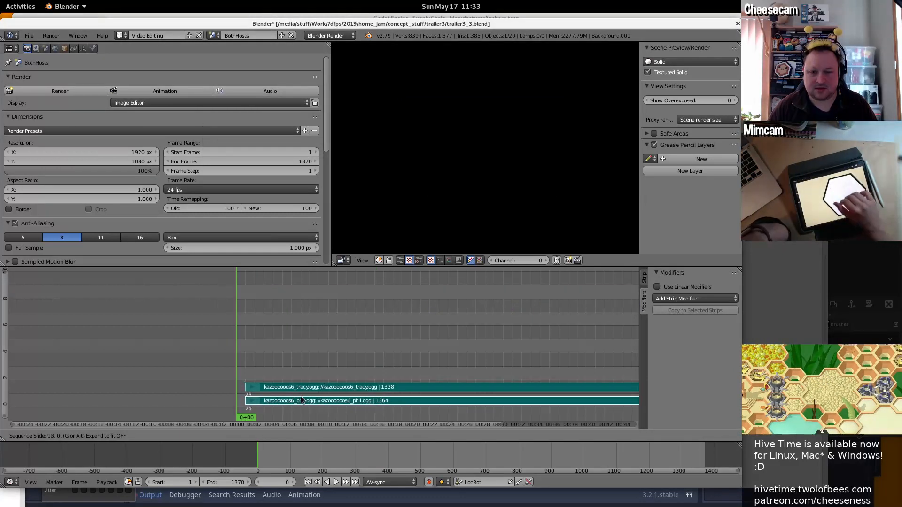
left_click(285, 397)
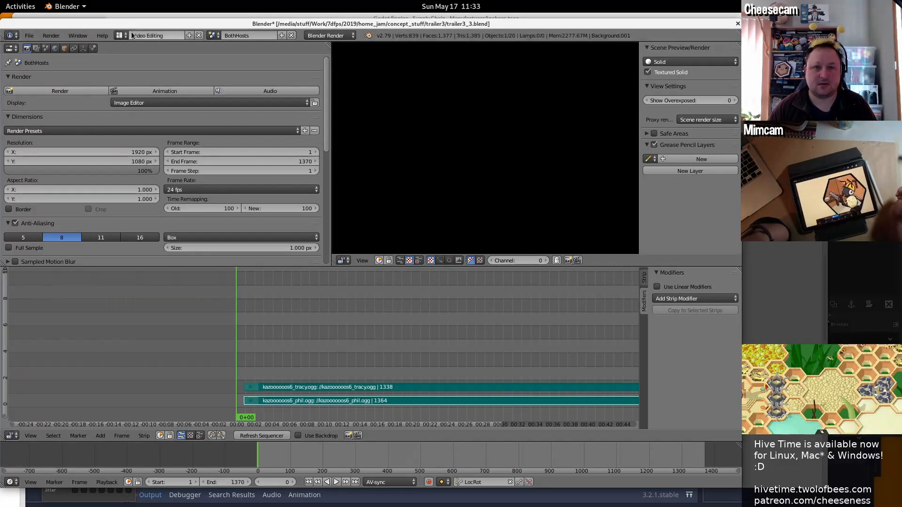
Return to the HexWipe scene and play the hosts' opening twice, stopping the first pass at frame 272 and the replay at frame 125.
left_click(209, 38)
left_click(233, 108)
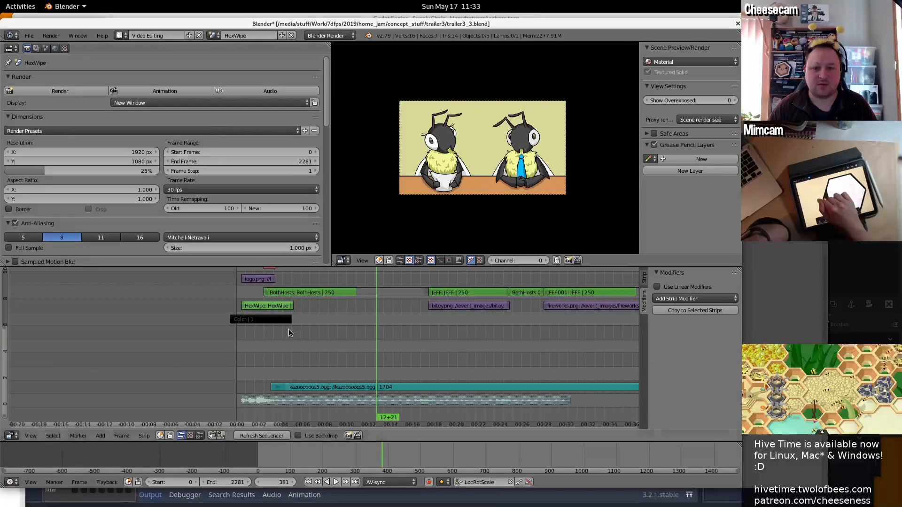
key("alt+a")
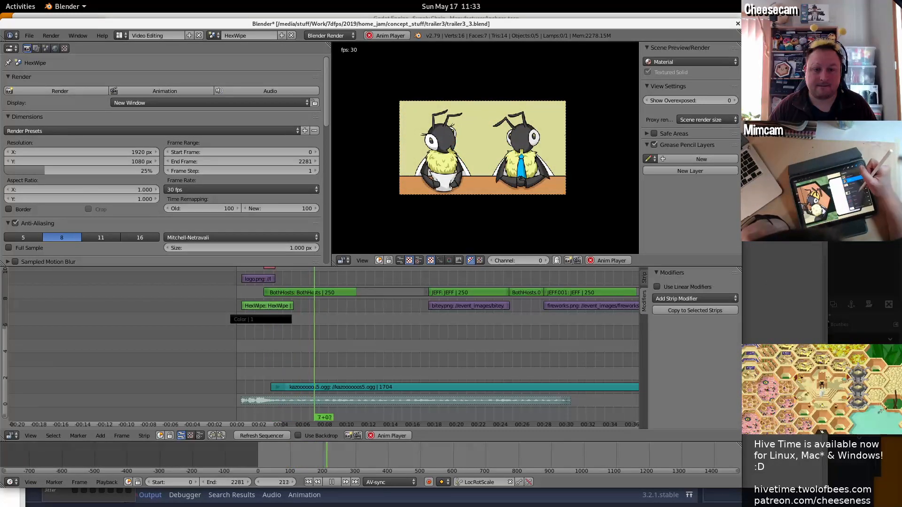
key("alt+a")
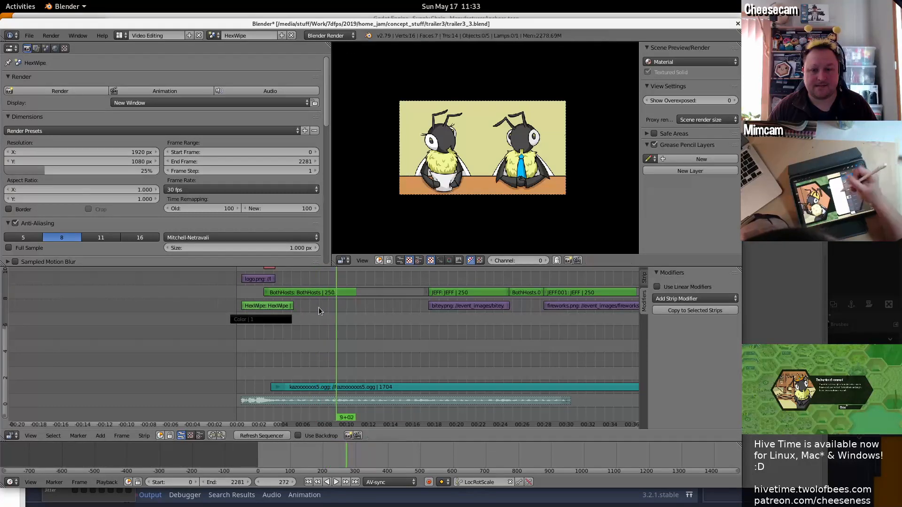
left_click(264, 359)
key("alt+a")
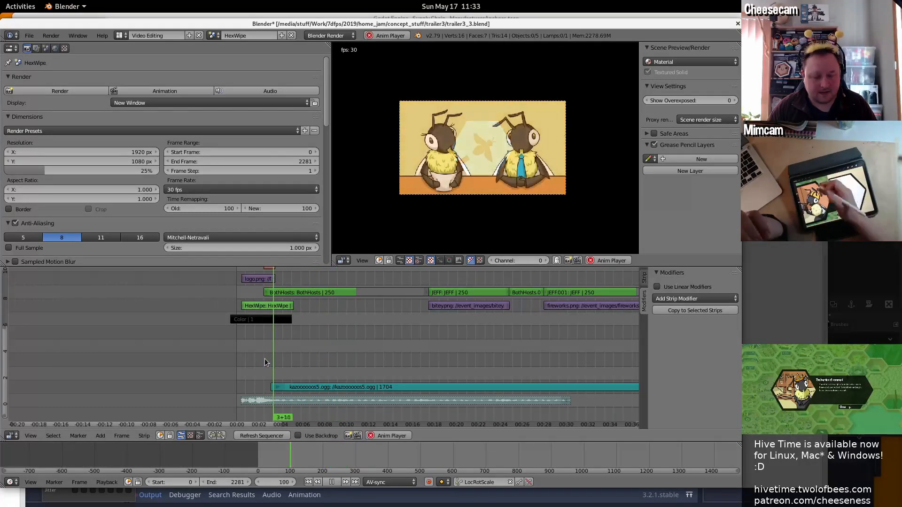
key("alt+a")
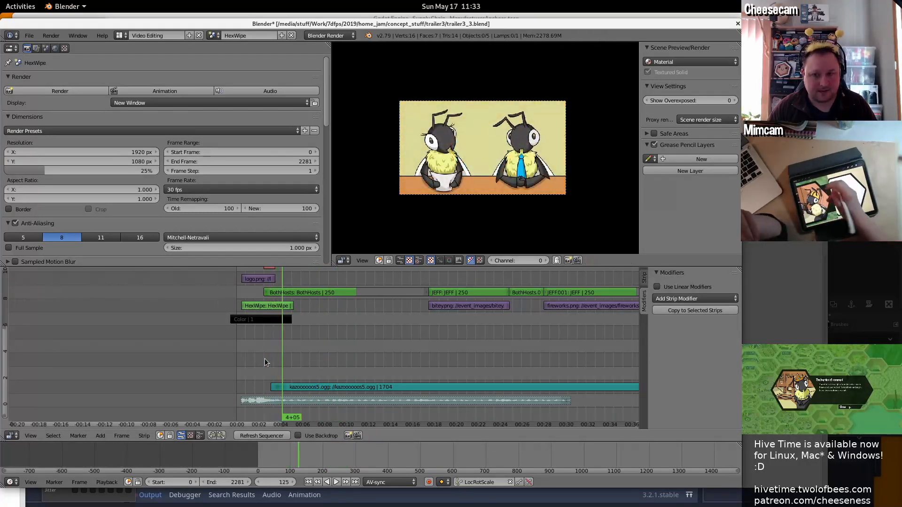
In the BothHosts scene, slide both kazoo audio strips back slightly so they start at frame 19.
left_click(210, 35)
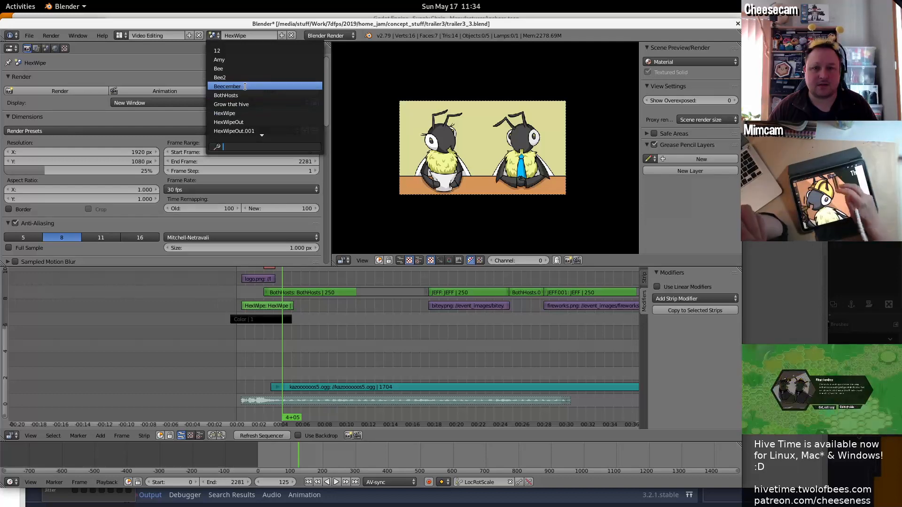
left_click(226, 96)
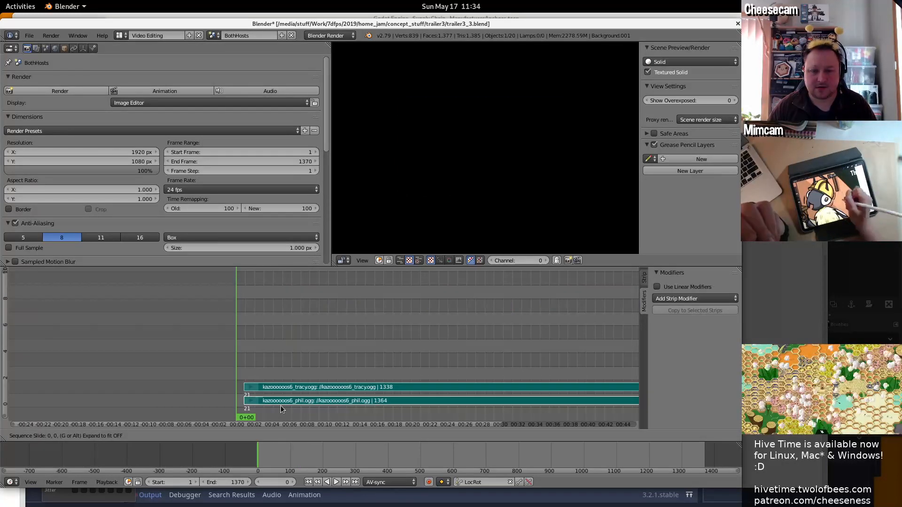
left_click(269, 407)
right_click(268, 406)
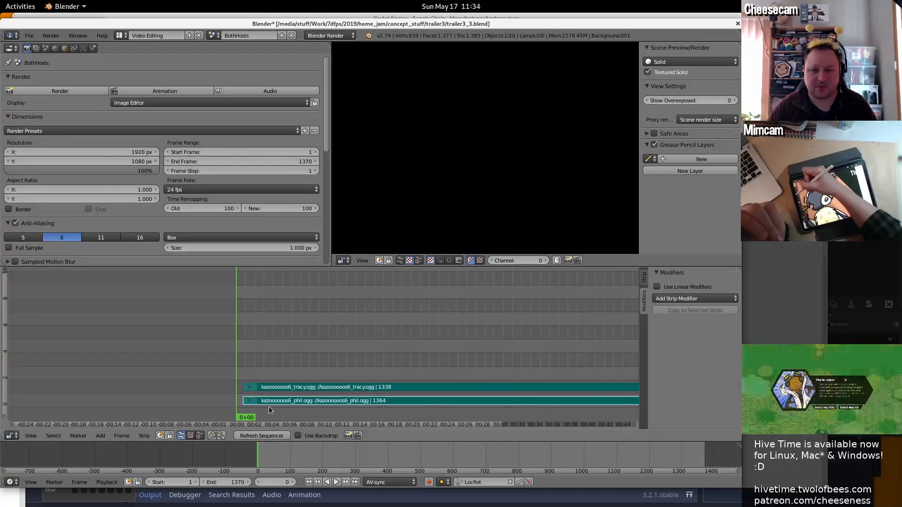
key("a")
key("a")
key("g")
left_click(279, 404)
right_click(278, 404)
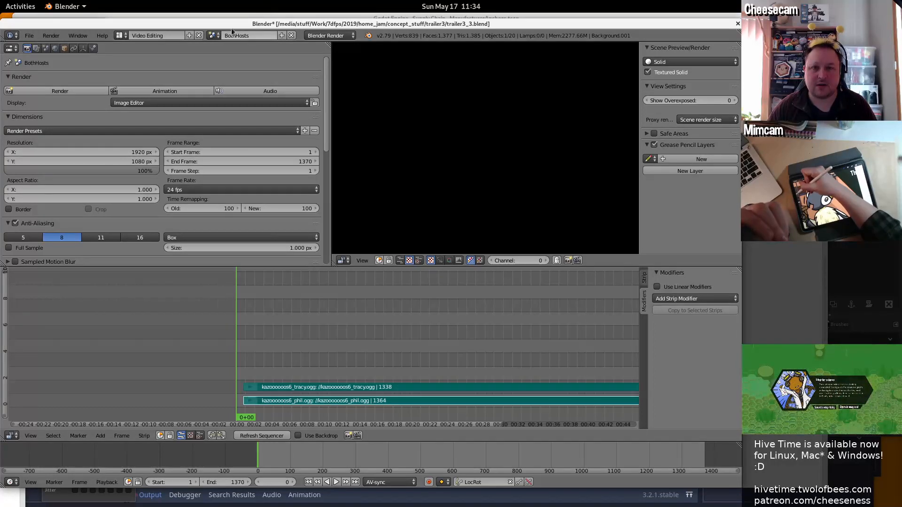
Return to the HexWipe scene and play from the start of the BothHosts strip to frame 184 to check the audio.
left_click(215, 35)
left_click(225, 121)
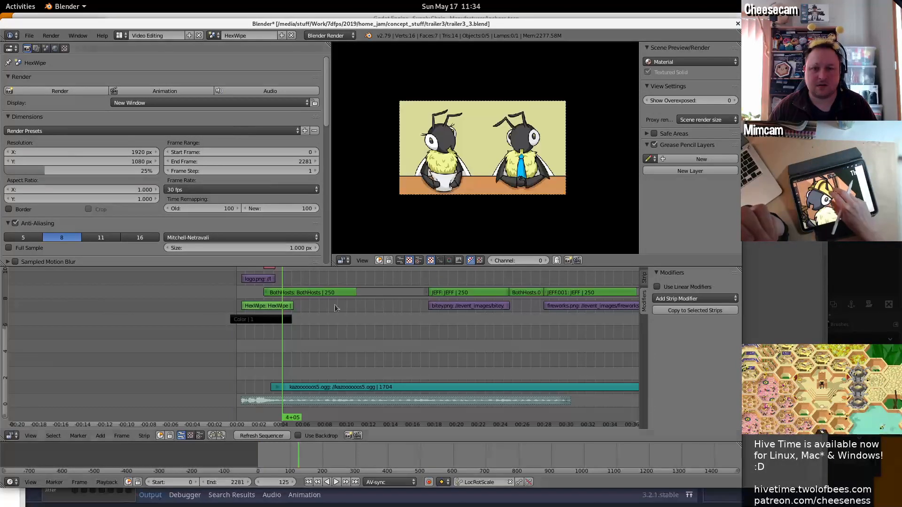
left_click(263, 363)
key("alt+a")
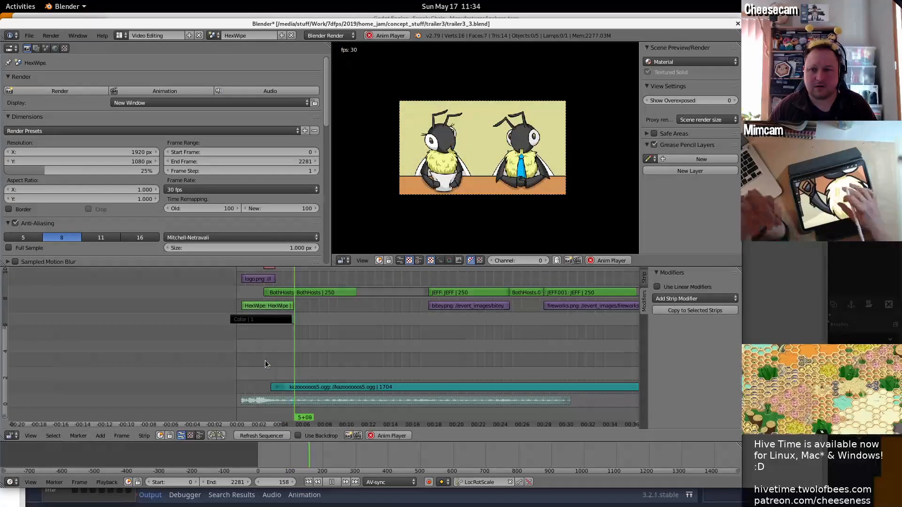
key("alt+a")
In the BothHosts scene, slide both kazoo audio strips 4 frames later so they start at frame 23.
left_click(212, 36)
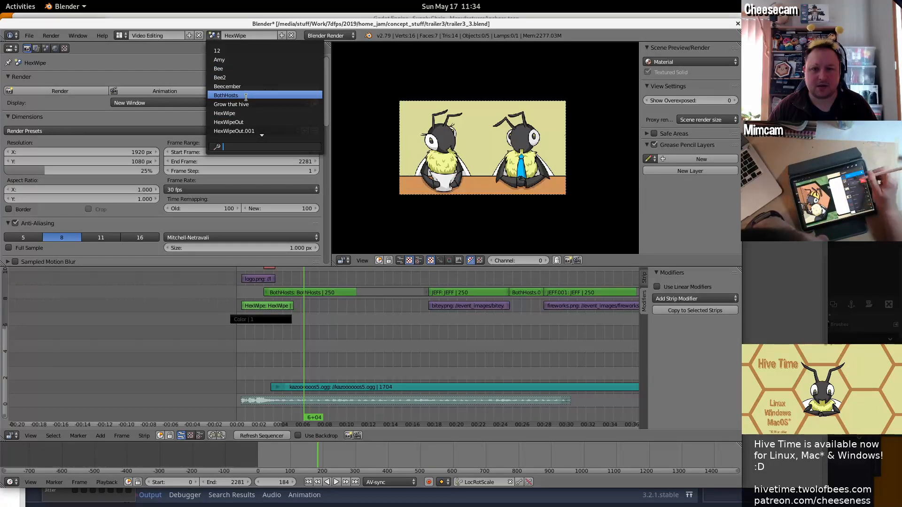
left_click(226, 95)
key("g")
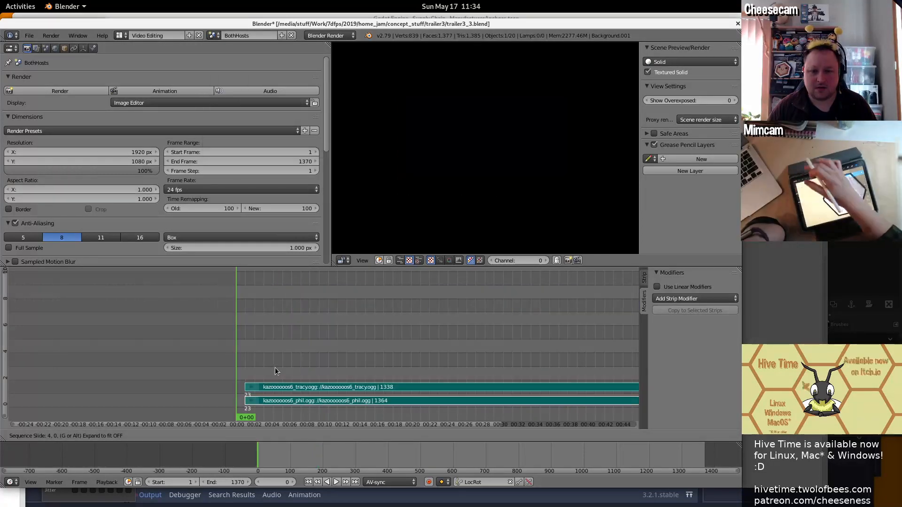
left_click(275, 367)
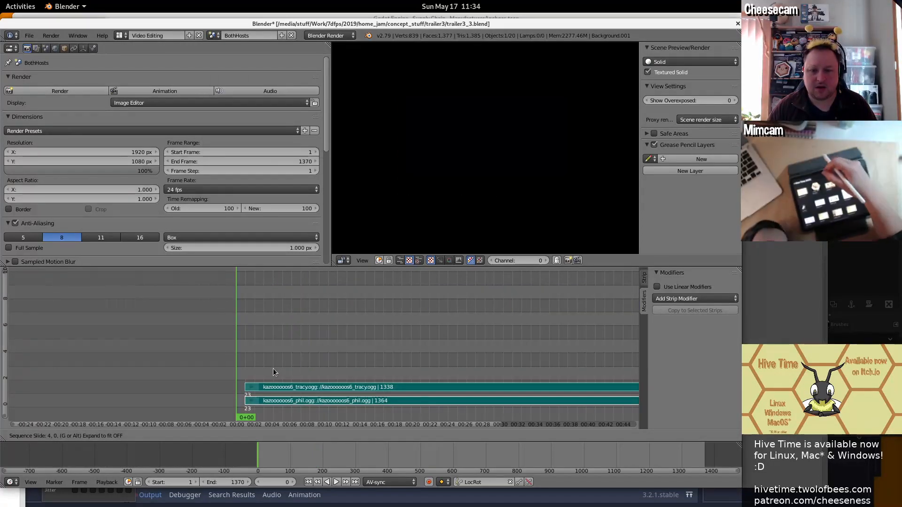
Return to the HexWipe scene and play from near the start of the trailer, stopping at frame 176.
left_click(213, 35)
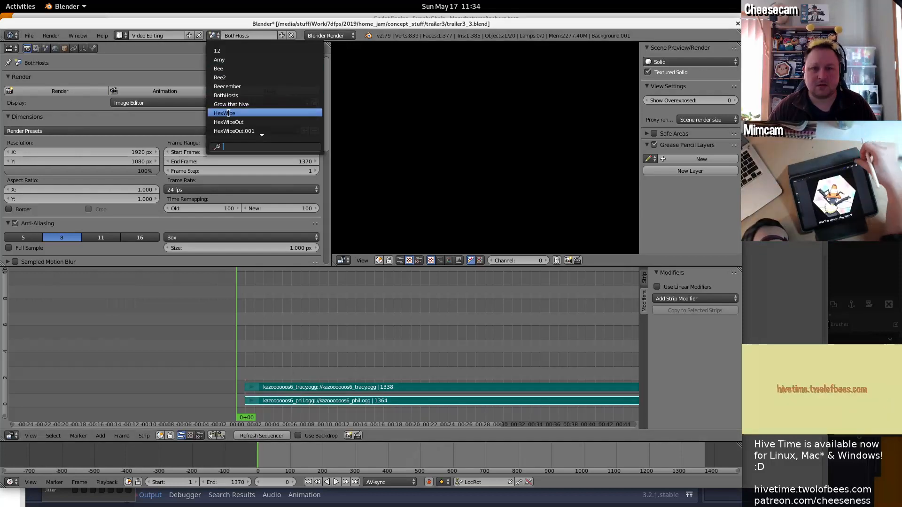
left_click(226, 112)
left_click(244, 354)
key("alt+a")
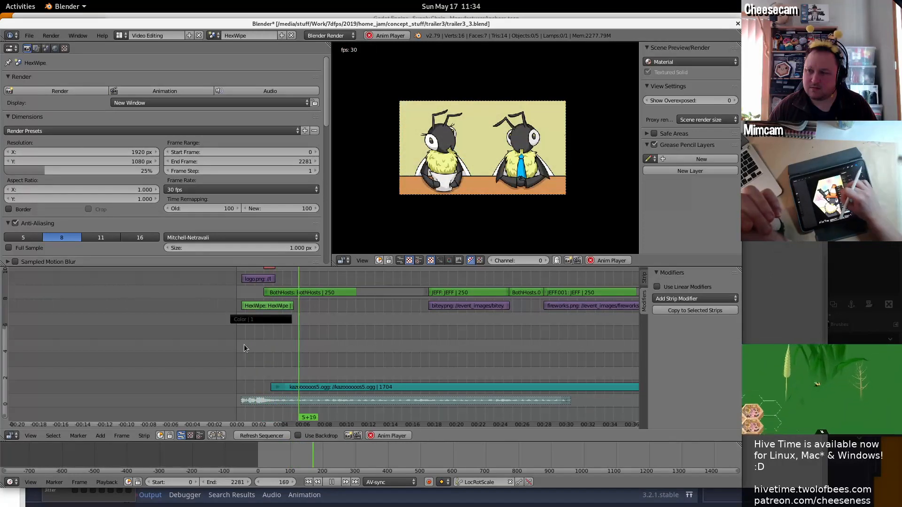
key("alt+a")
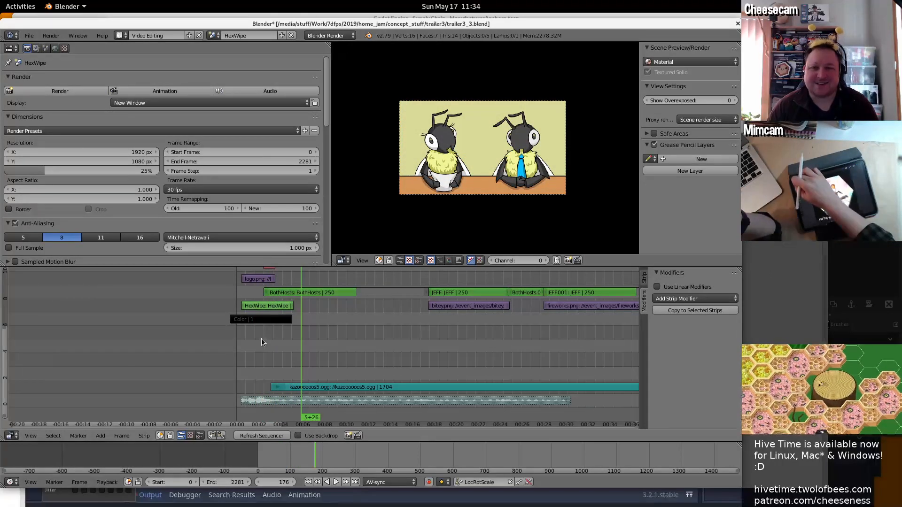
In the BothHosts scene, slide both kazoo audio strips 4 frames later so they start at frame 27.
left_click(213, 35)
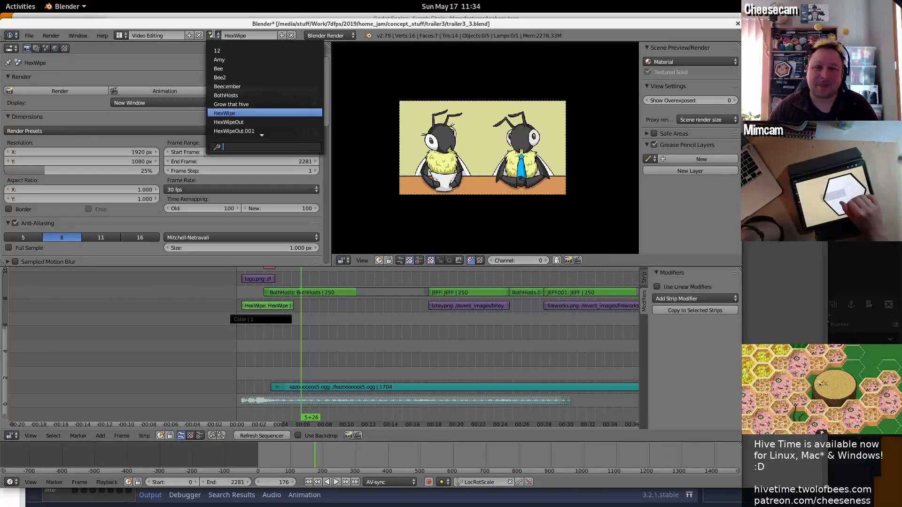
left_click(240, 94)
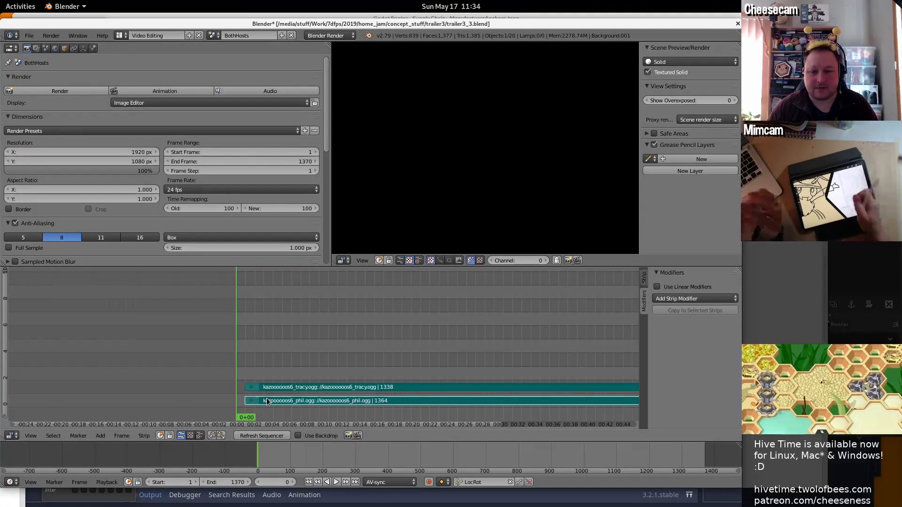
key("a")
key("g")
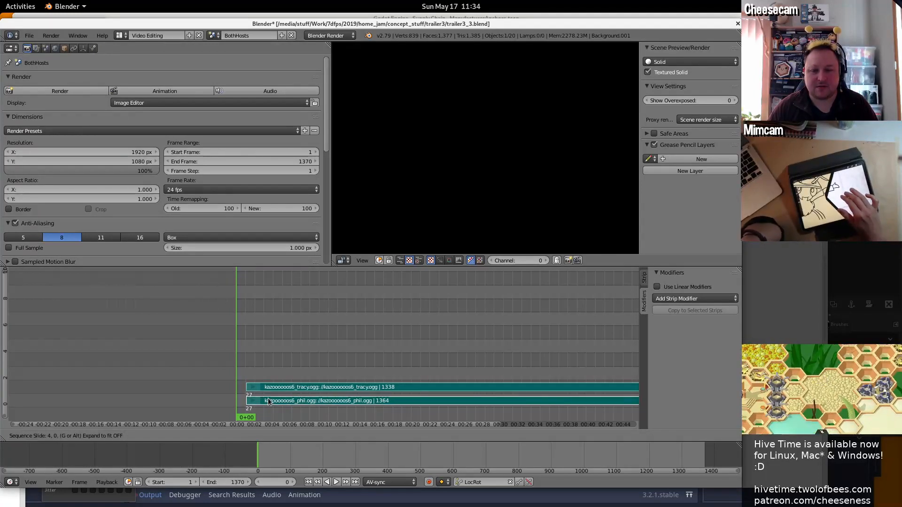
left_click(269, 403)
Return to the HexWipe scene and play the hosts' introduction, stopping at frame 131.
left_click(210, 36)
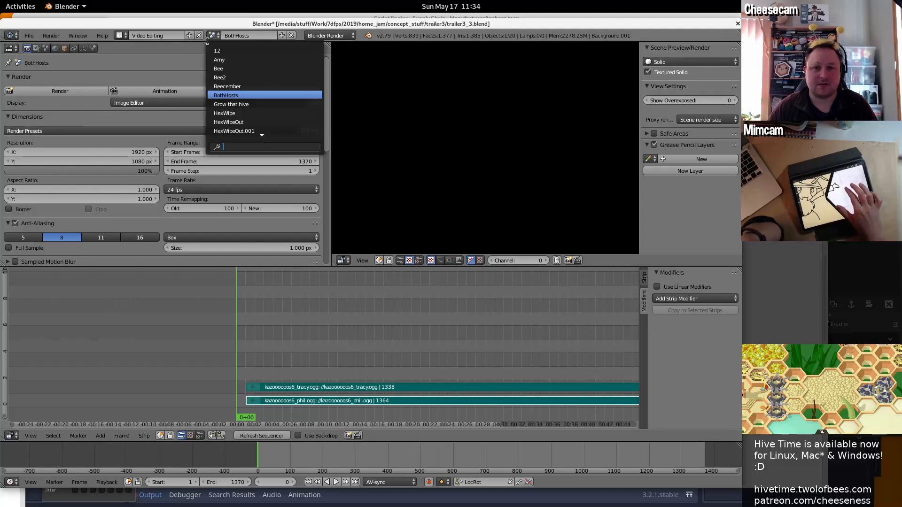
left_click(231, 114)
key("alt+a")
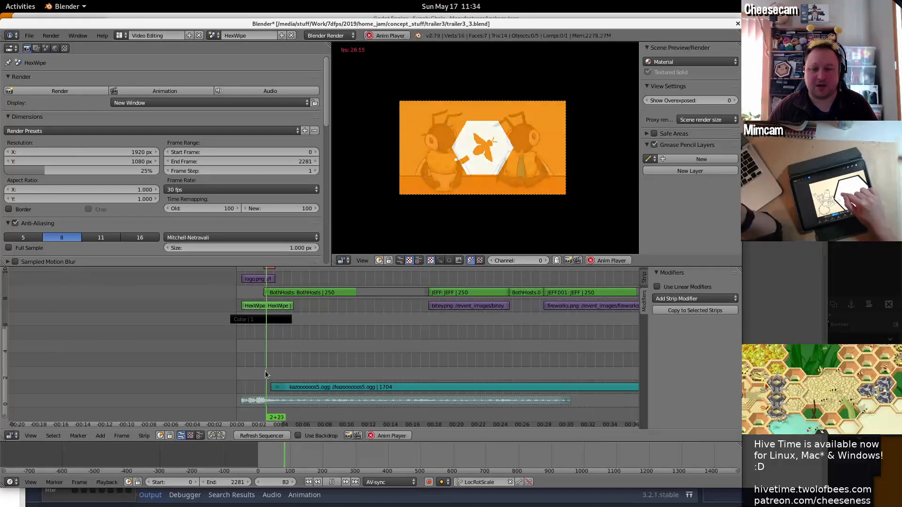
key("alt+a")
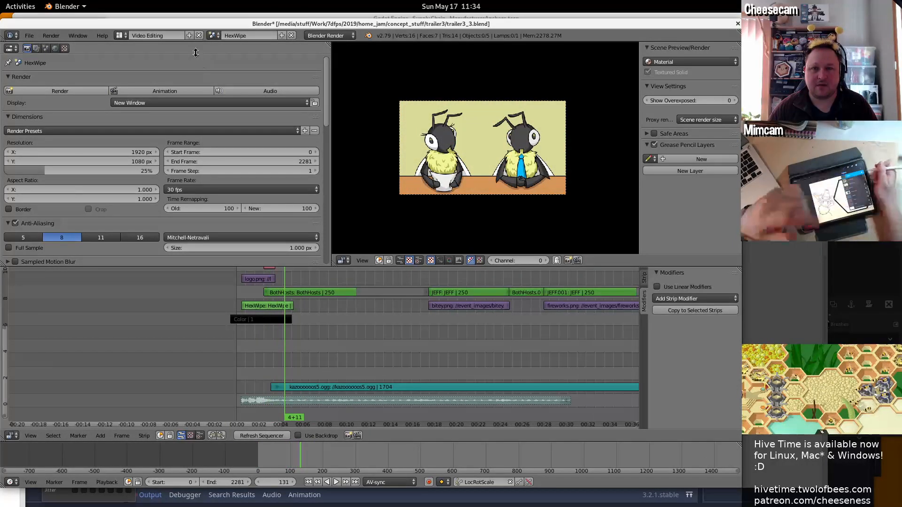
In the BothHosts scene, slide both kazoo audio strips earlier so they start at about frame 17.
left_click(213, 36)
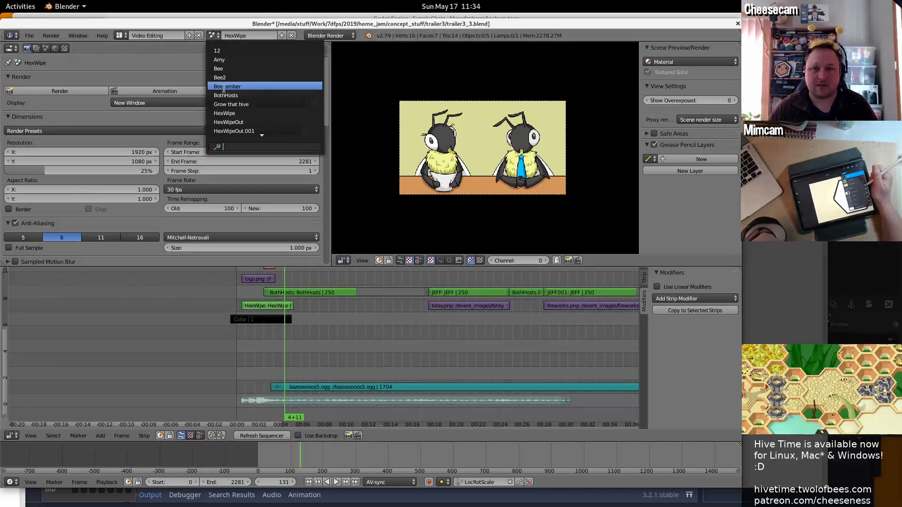
left_click(248, 93)
key("g")
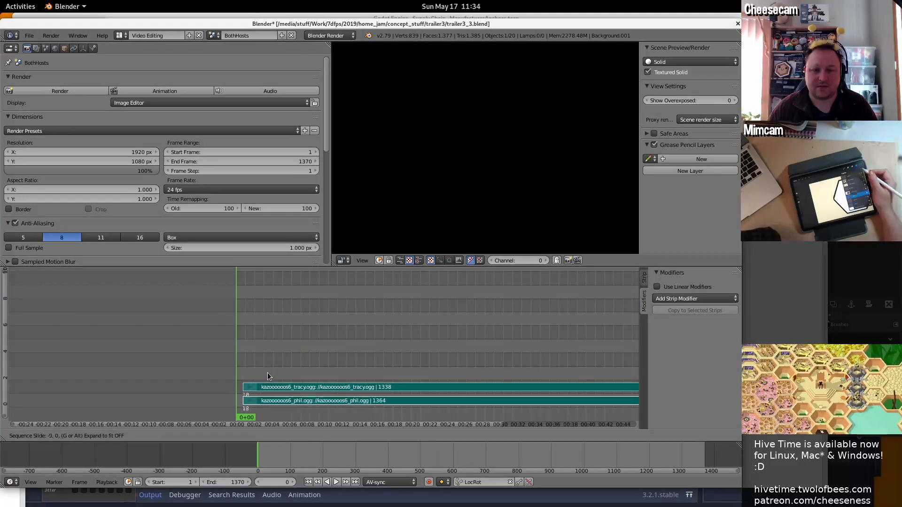
left_click(267, 373)
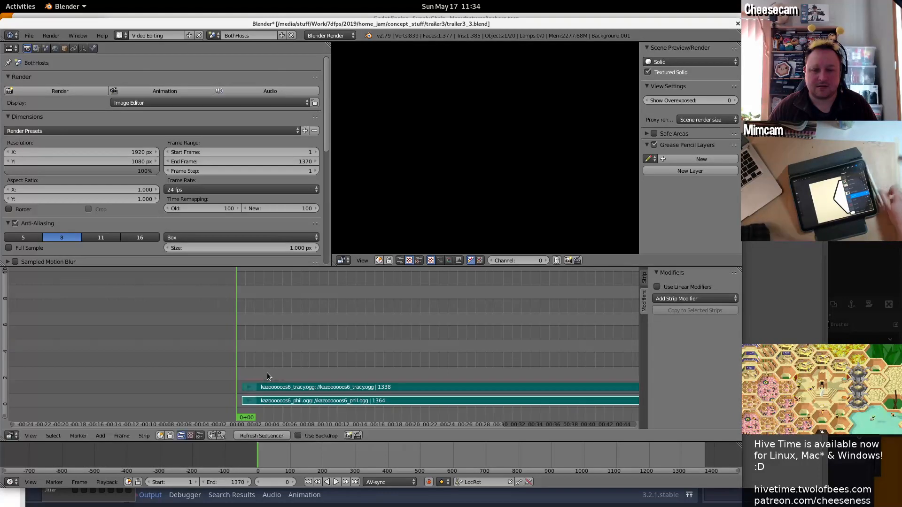
Return to the HexWipe scene and play the trailer from near its start, stopping at frame 168.
left_click(212, 35)
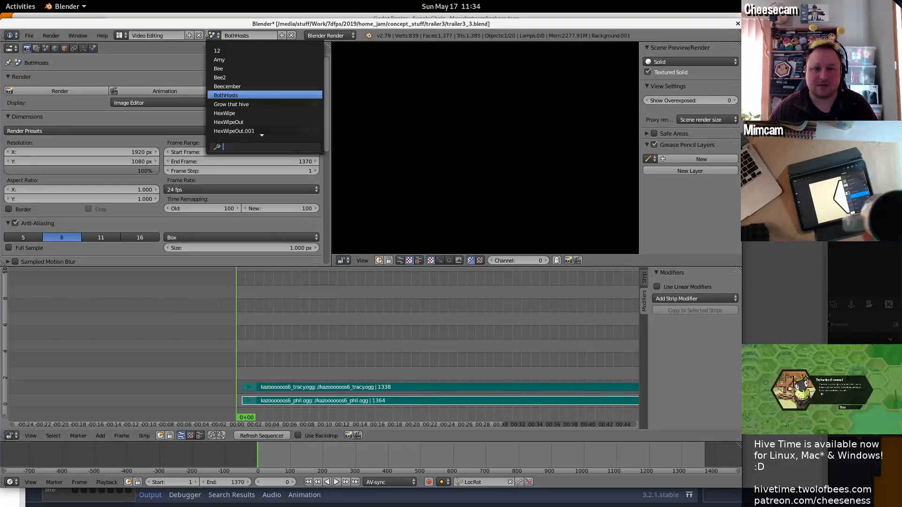
left_click(248, 111)
left_click(252, 337)
key("alt+a")
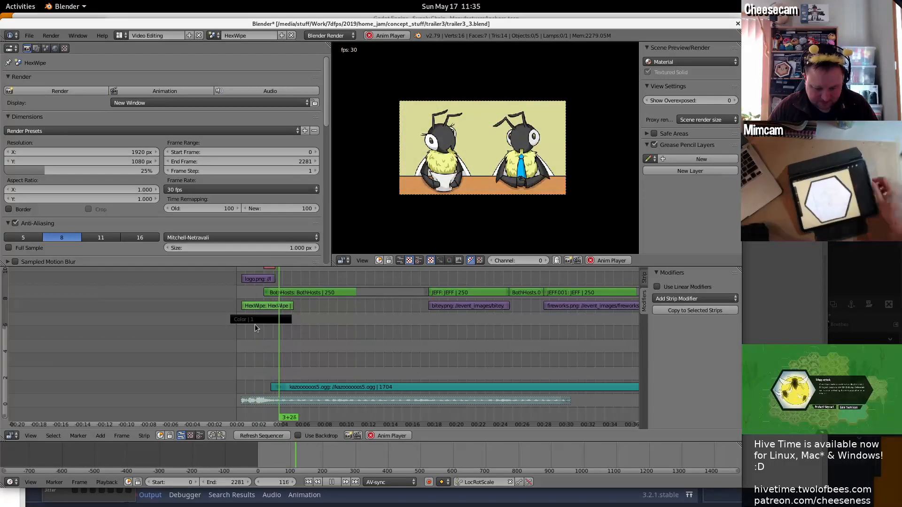
key("alt+a")
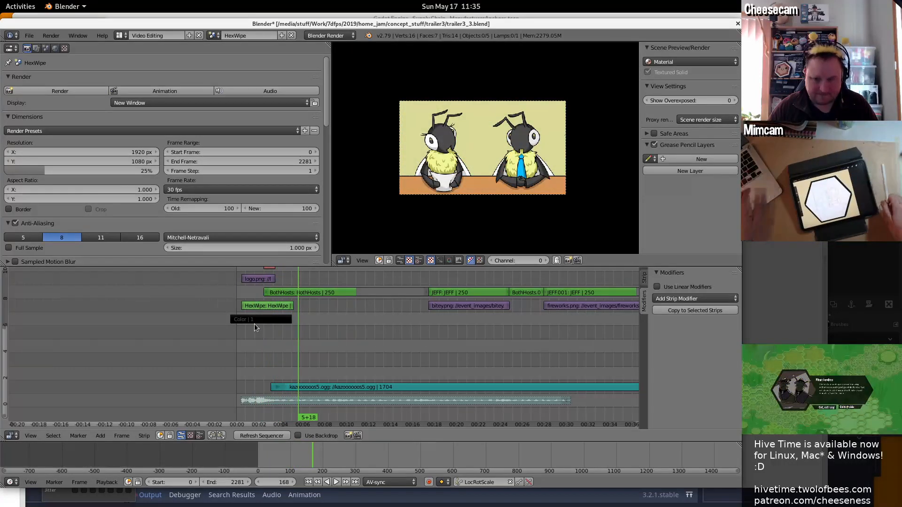
Replay the hosts' introduction in the HexWipe scene, jumping back twice during playback and stopping at frame 152.
key("alt+a")
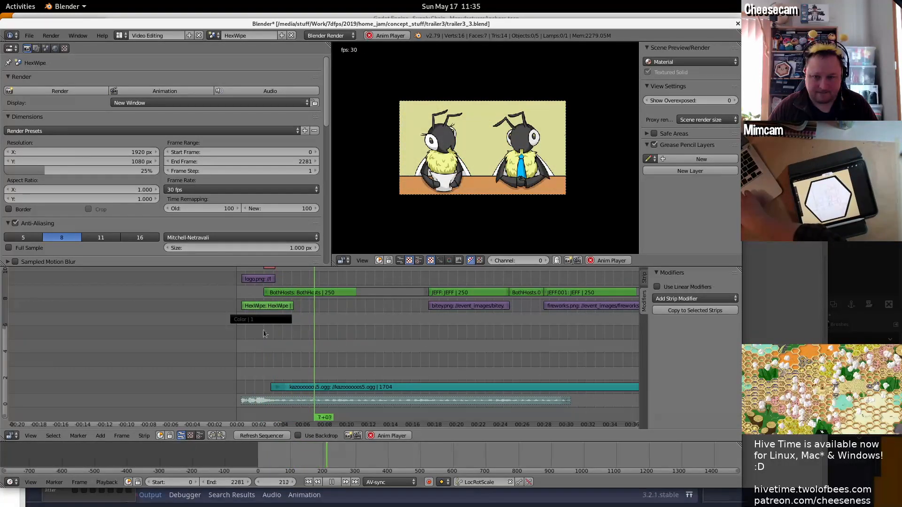
left_click(275, 336)
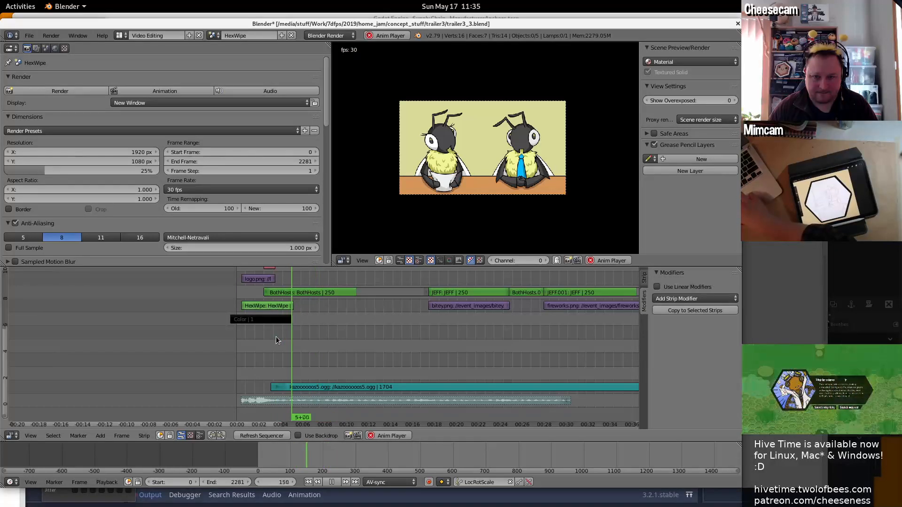
left_click(264, 340)
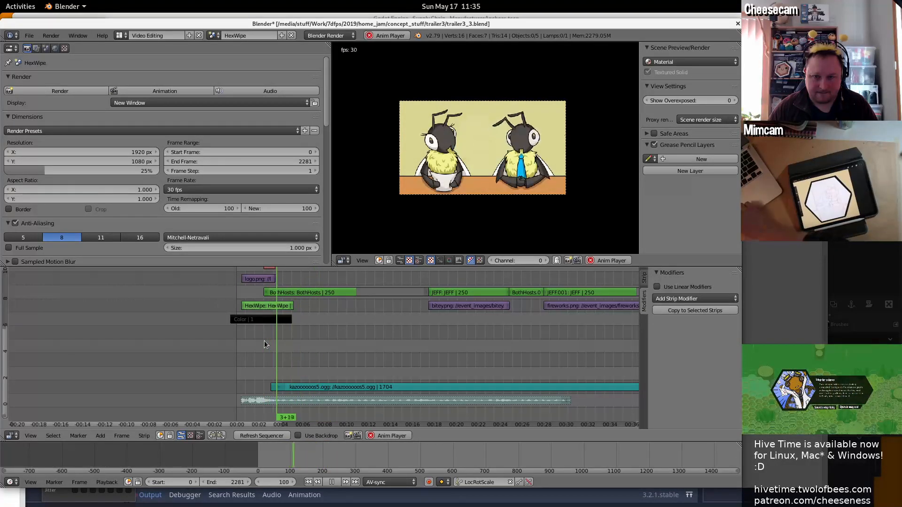
key("alt+a")
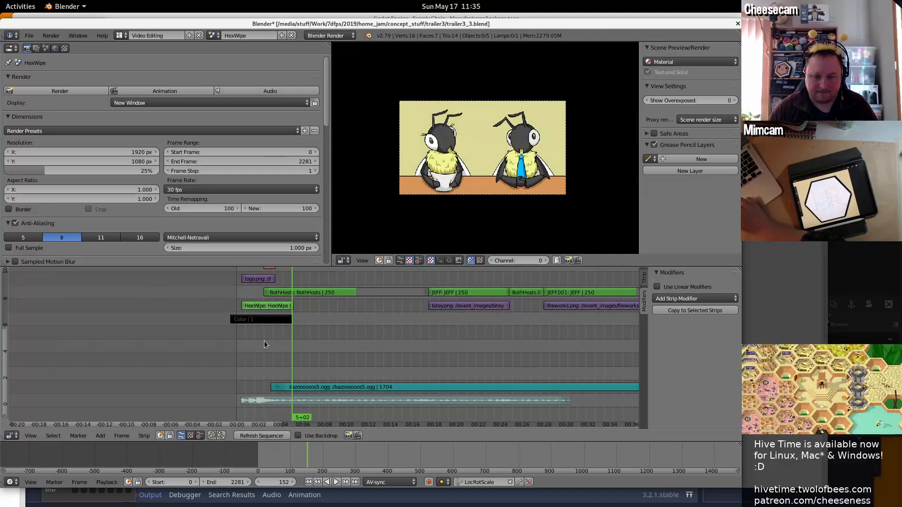
In the BothHosts scene, slide both kazoo audio strips 3 frames later so they start at about frame 19.
left_click(212, 35)
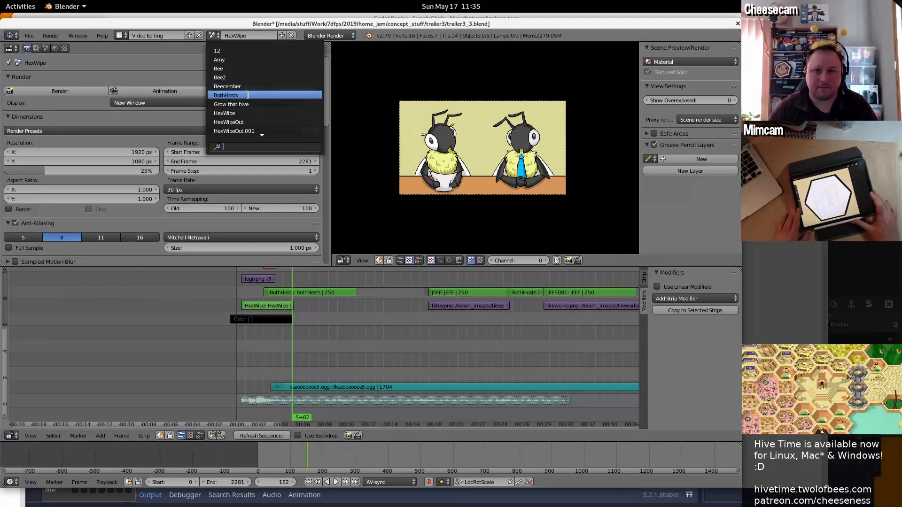
left_click(228, 95)
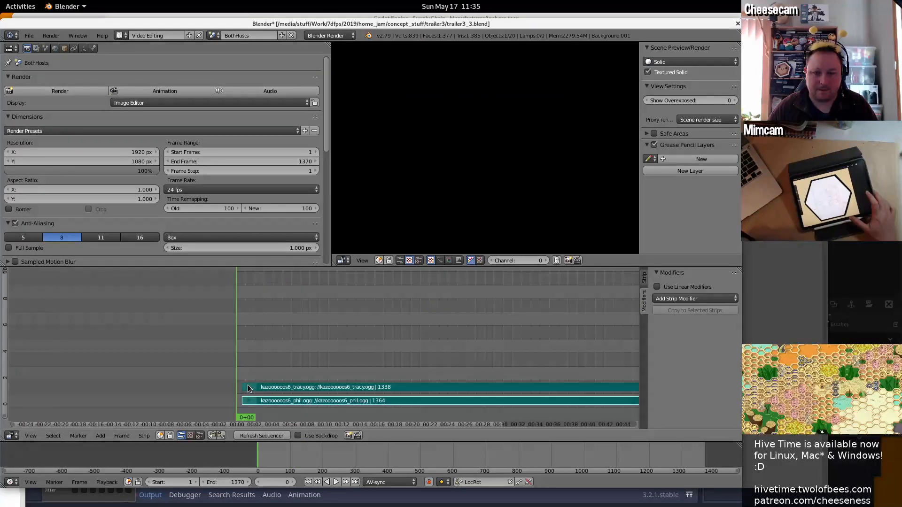
key("g")
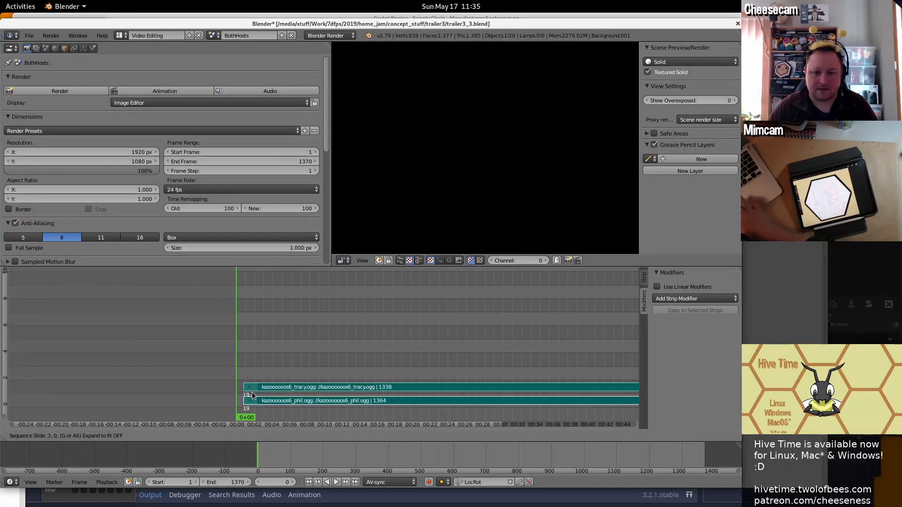
left_click(251, 392)
Return to the HexWipe scene and play the hosts' introduction from frame 116, stopping at frame 264.
left_click(215, 35)
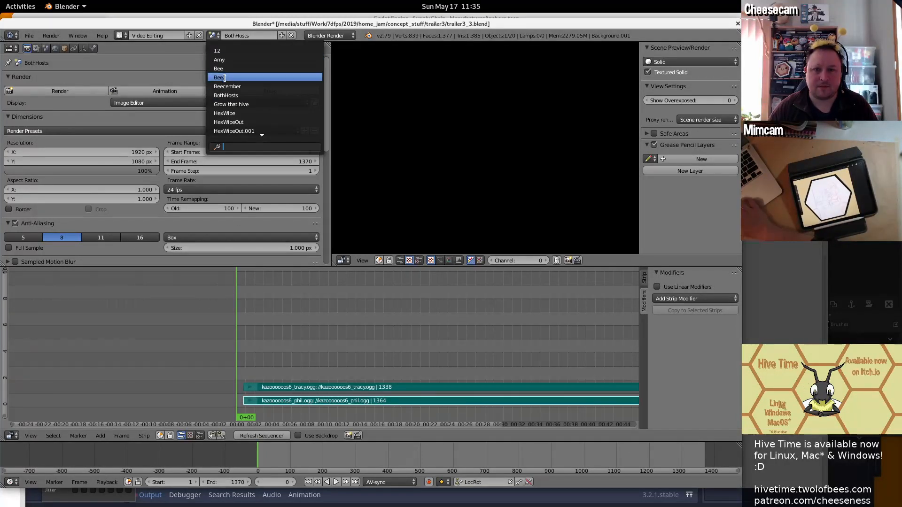
left_click(244, 117)
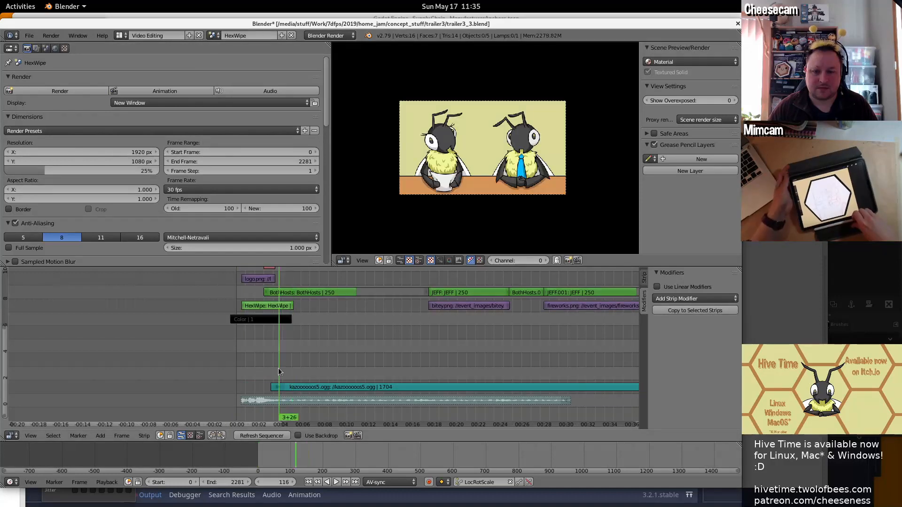
key("alt+a")
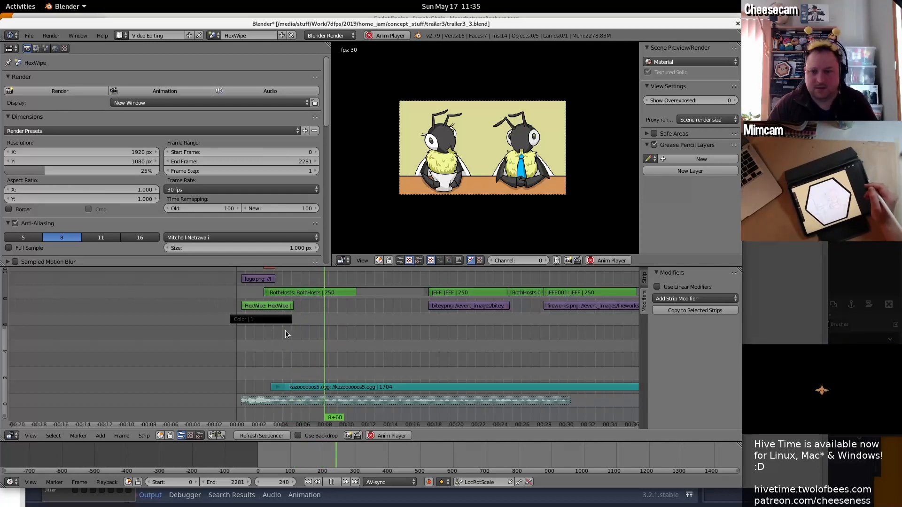
key("alt+a")
Play the kazoo audio in the BothHosts scene up to frame 123 and select the Tracy strip.
left_click(214, 36)
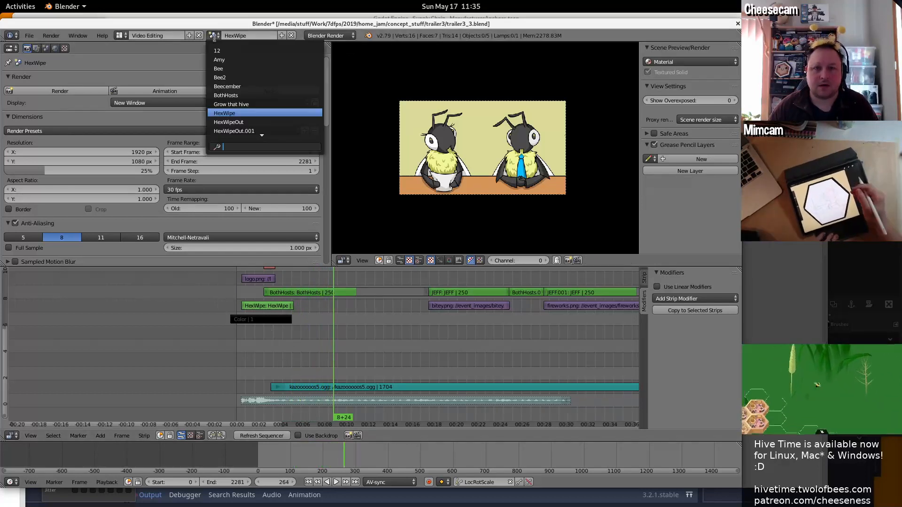
left_click(226, 95)
key("alt+a")
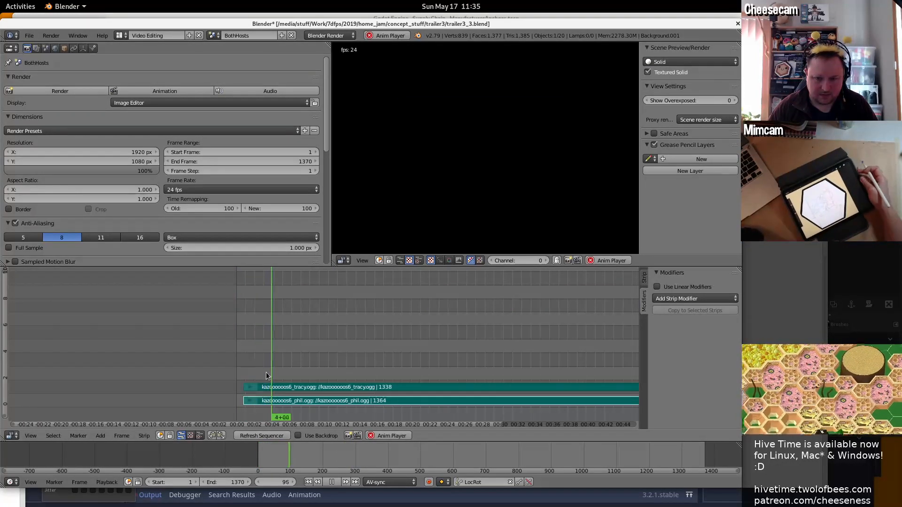
right_click(258, 387)
key("alt+a")
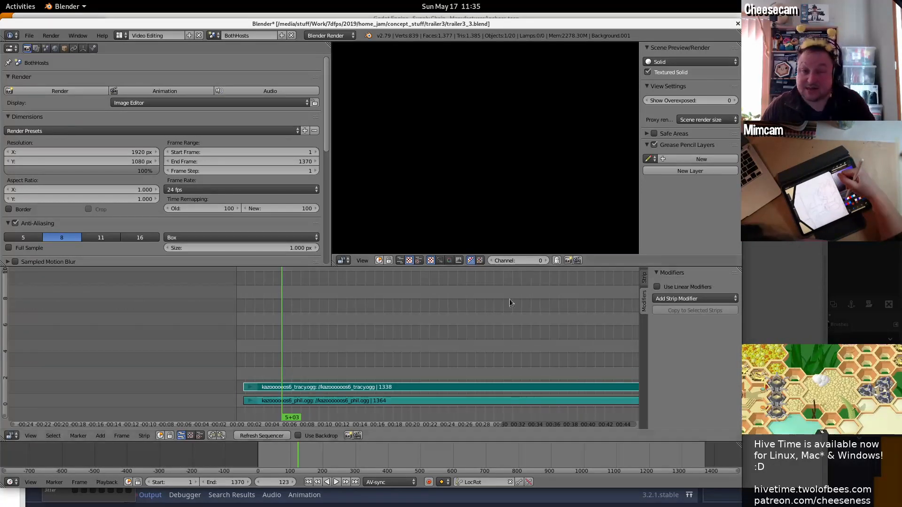
Switch to the kazoooooos6 project in Audacity and reposition its window so the tracks are fully in view.
key("alt+Tab")
key("alt+Tab")
key("alt+Tab")
key("alt+Tab")
key("alt+Tab")
key("alt+Tab")
key("alt+Tab")
key("alt+Tab")
key("alt+Tab")
key("alt+Tab")
key("alt+Tab")
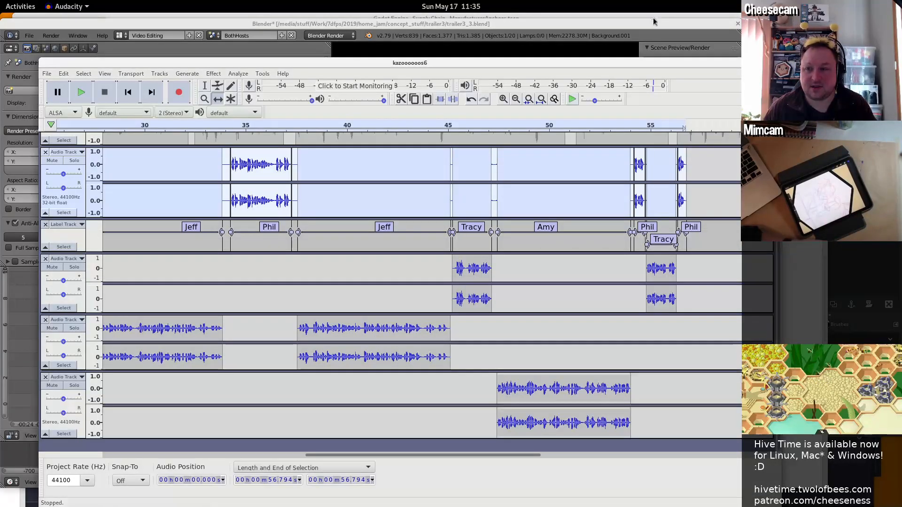
left_click_drag(621, 59, 582, 32)
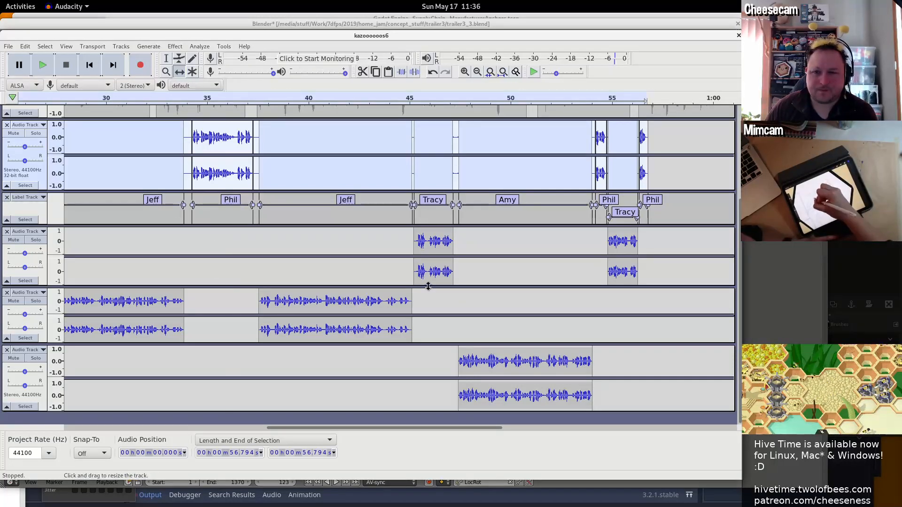
Examine where the Phil, Tracy and Jeff tracks start and end by selecting them in turn across the timeline.
left_click_drag(399, 428, 196, 427)
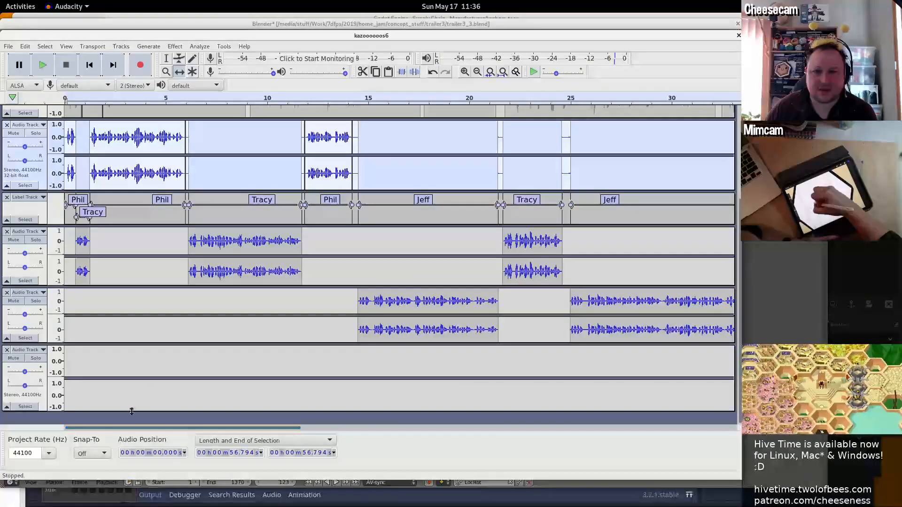
left_click(45, 269)
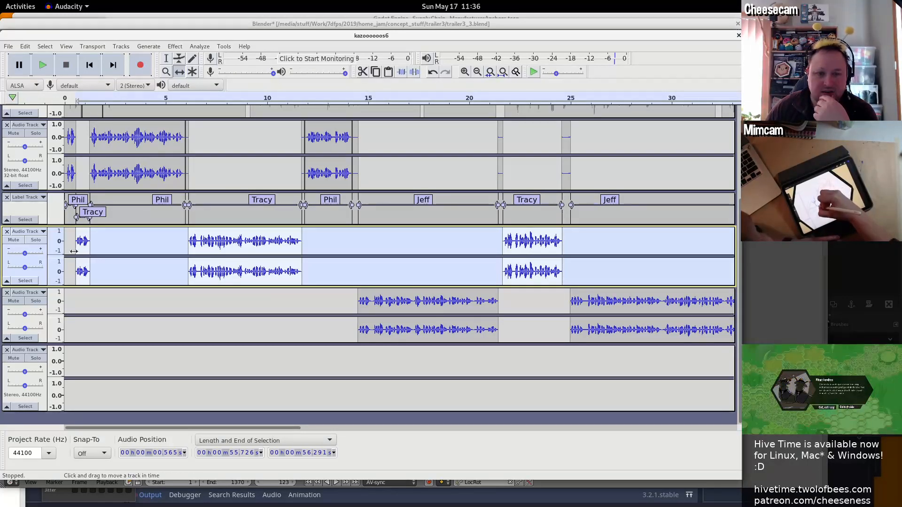
left_click(42, 341)
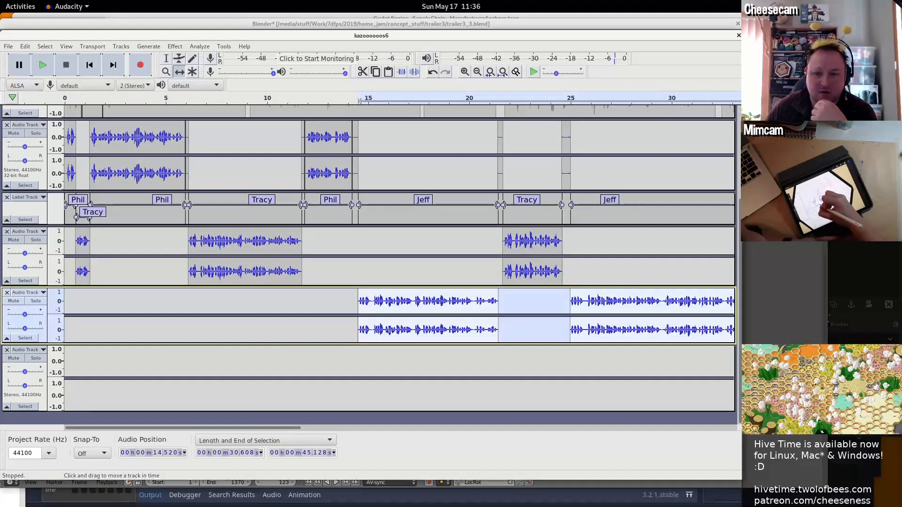
left_click(309, 329, "shift")
key("Home")
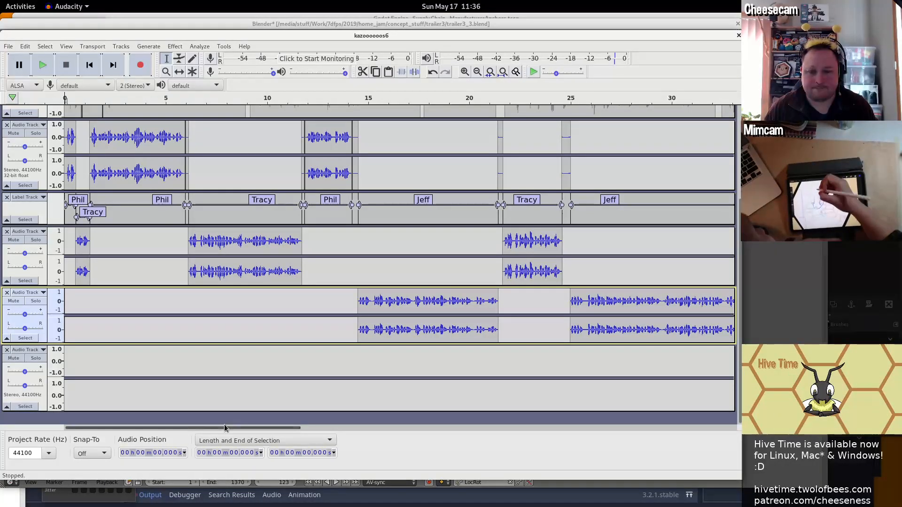
left_click_drag(214, 427, 51, 415)
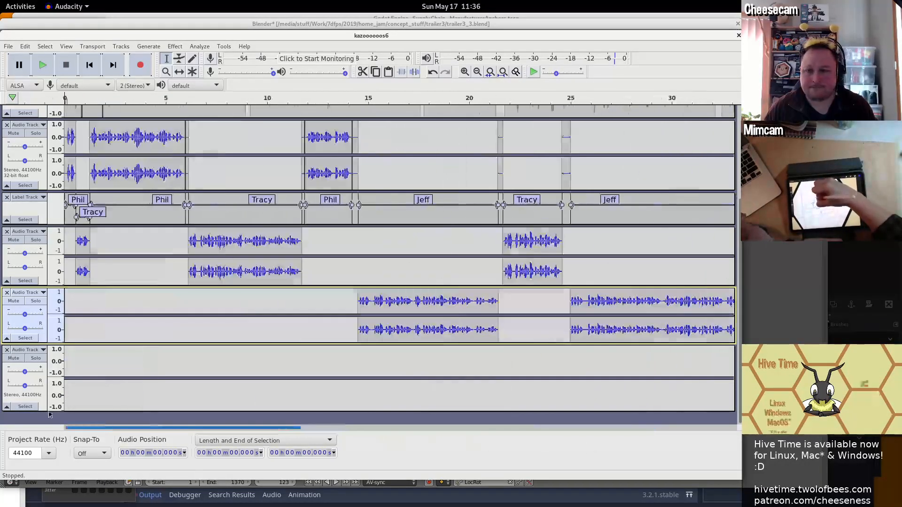
left_click(81, 144)
key("Home")
key("shift+End")
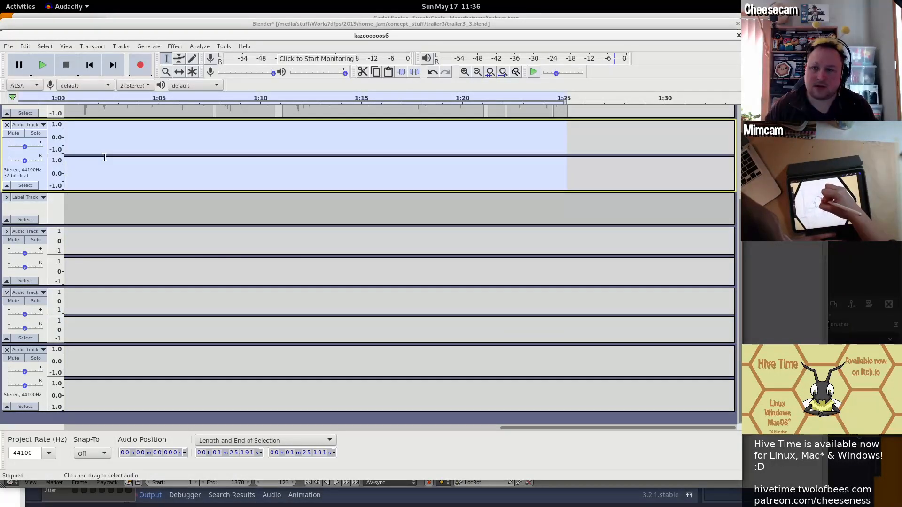
Delete the muted full-length recording track above the Phil track.
left_click_drag(540, 427, 419, 428)
scroll(421, 286, "up", 5)
scroll(416, 280, "up", 1)
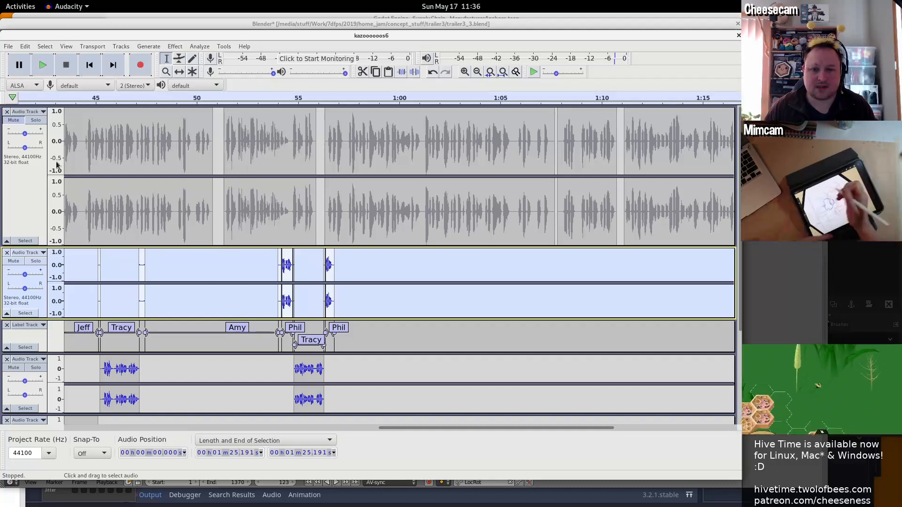
left_click(7, 112)
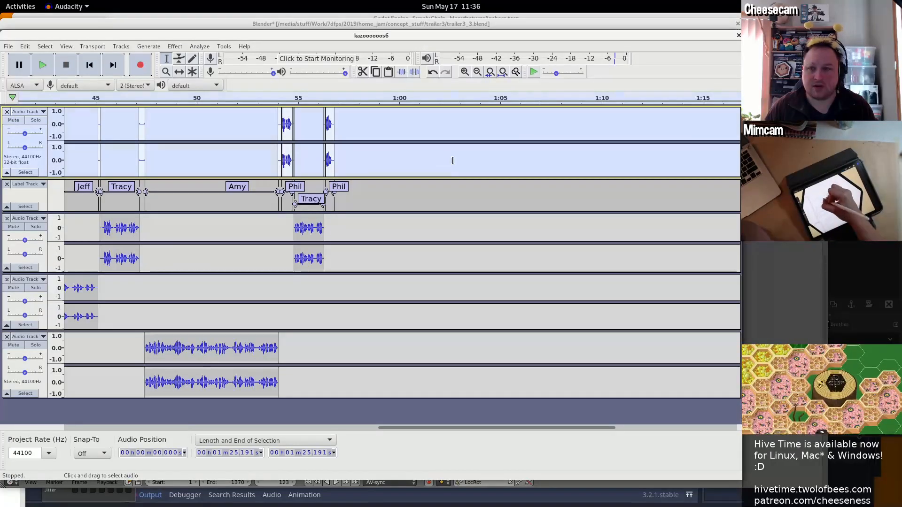
Select the Phil track from 0 to 56.794 seconds and export the selection as the Ogg Vorbis file kazoooooos6_phil.ogg at quality 10.
left_click(453, 160)
key("Home")
key("shift+End")
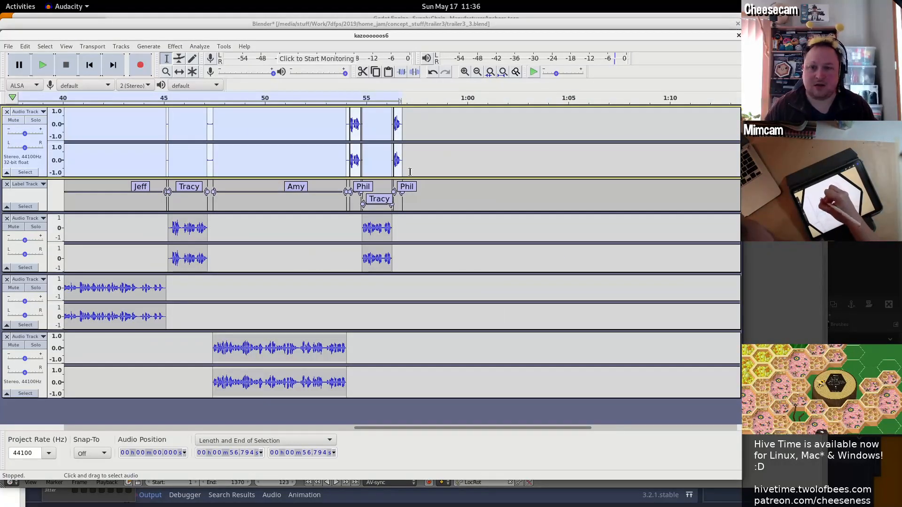
left_click(9, 46)
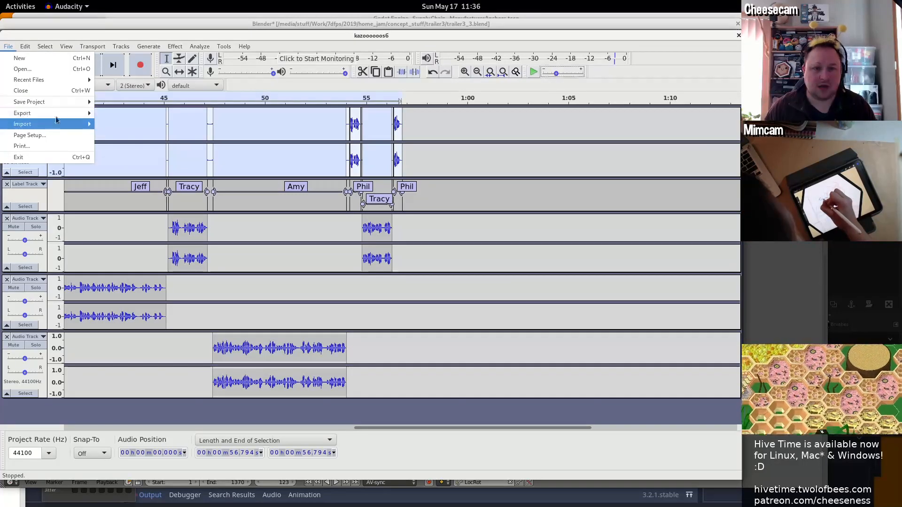
mouse_move(64, 116)
left_click(155, 156)
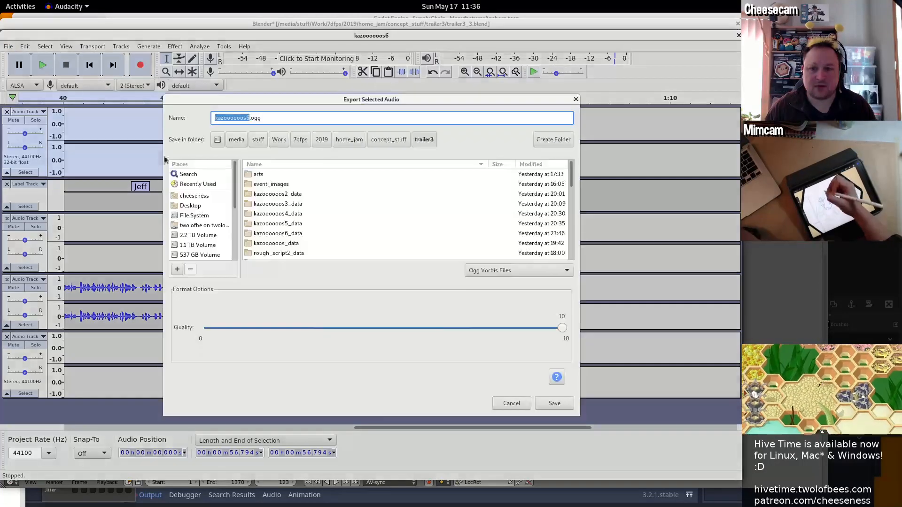
key("Right")
type("_phil")
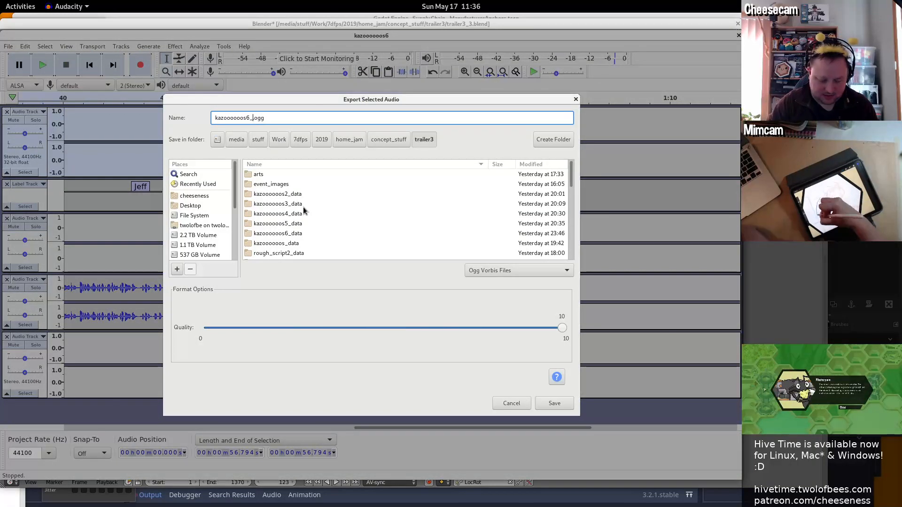
key("Return")
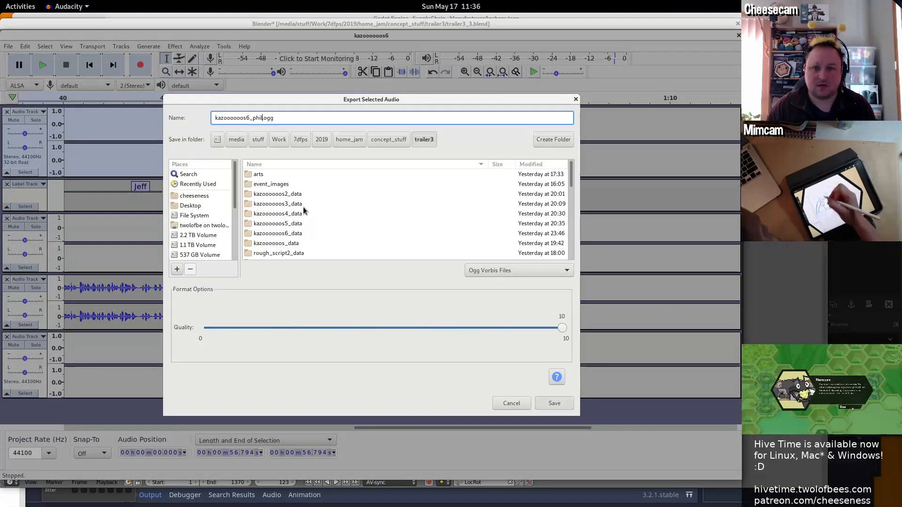
key("Return")
key("Return")
key("Return")
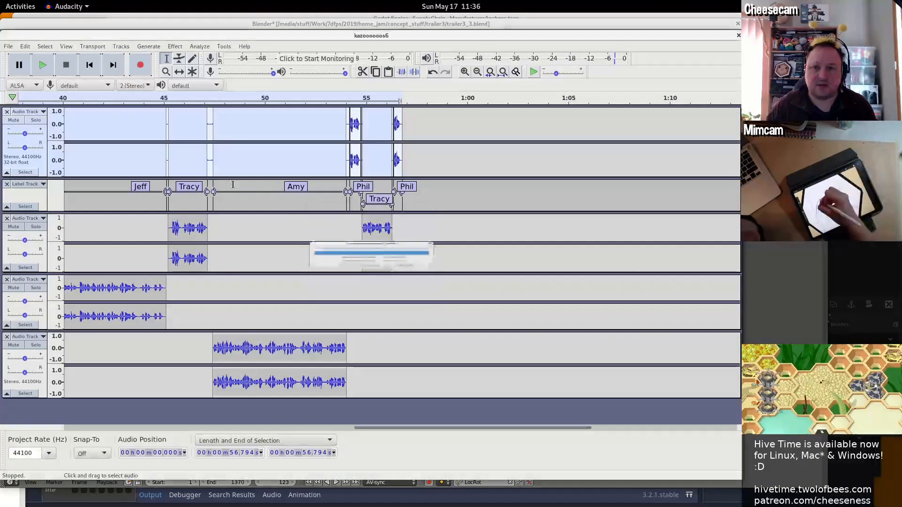
Select the Tracy track from 0 to 56.794 seconds and export the selection over kazoooooos6_tracy.ogg as Ogg Vorbis at quality 10.
double_click(99, 235)
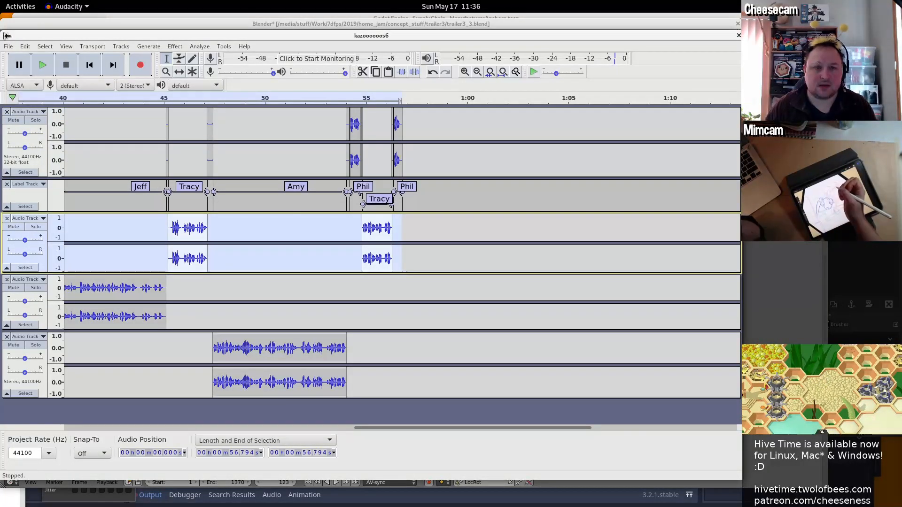
left_click(8, 46)
mouse_move(56, 112)
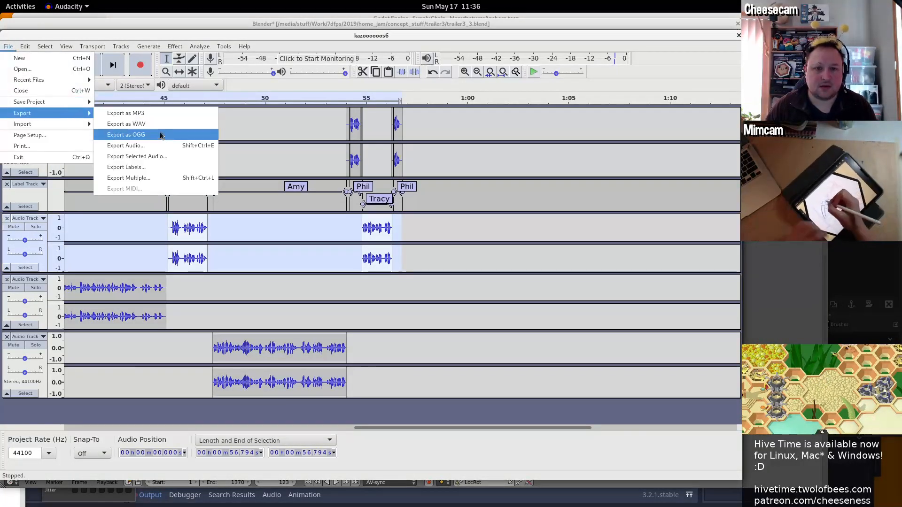
left_click(156, 158)
key("Right")
type("_")
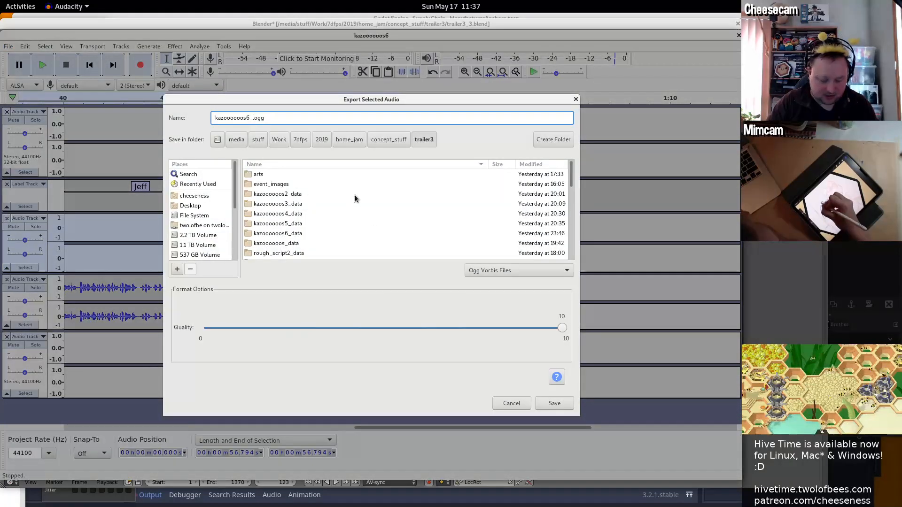
type("tracy")
key("Return")
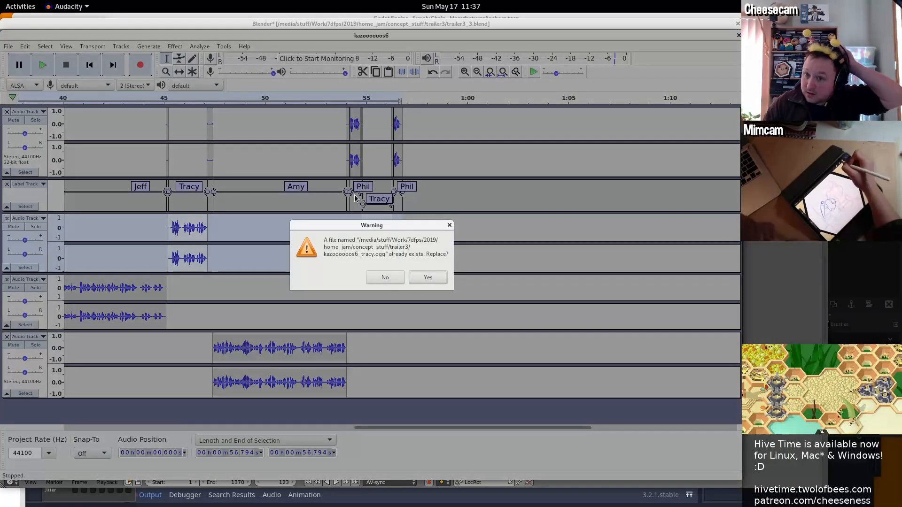
key("Return")
key("Return")
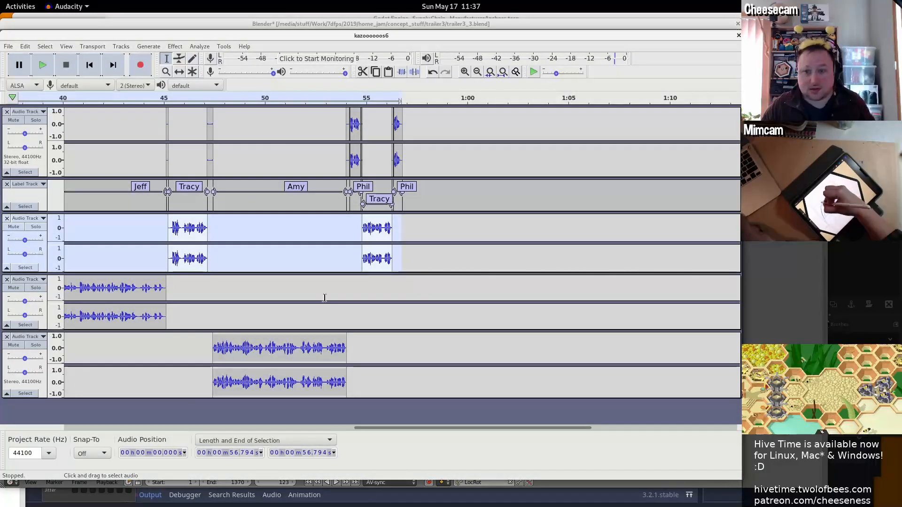
Select the Jeff track from 0 to 56.794 seconds and export the selection as the Ogg Vorbis file kazoooooos6_jeff.ogg at quality 10.
double_click(361, 294)
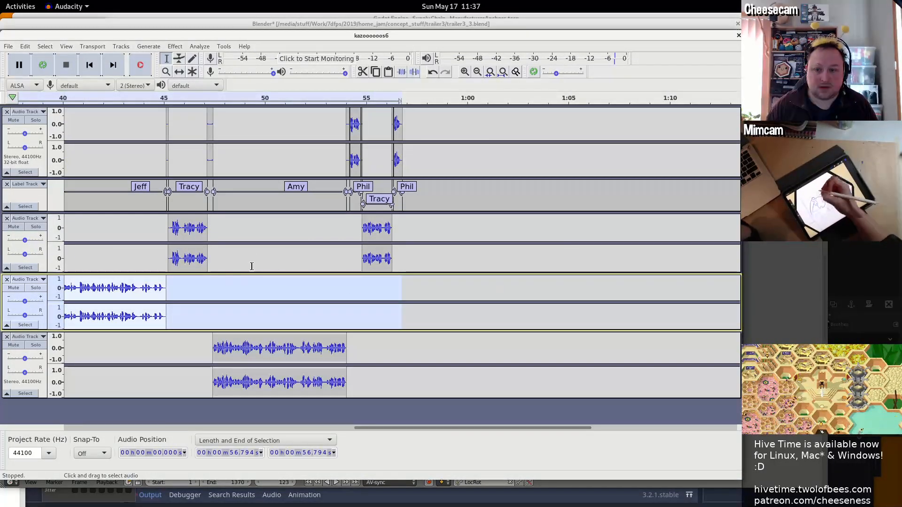
left_click(9, 46)
mouse_move(47, 113)
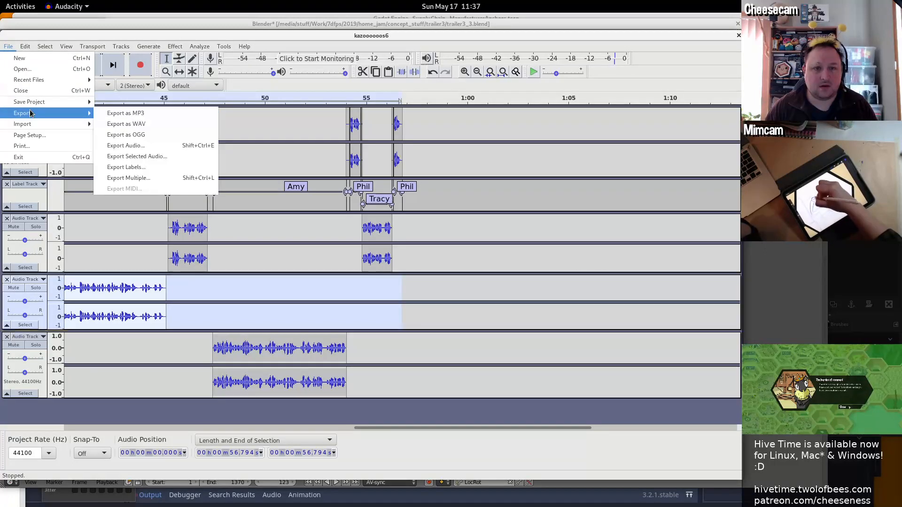
left_click(136, 156)
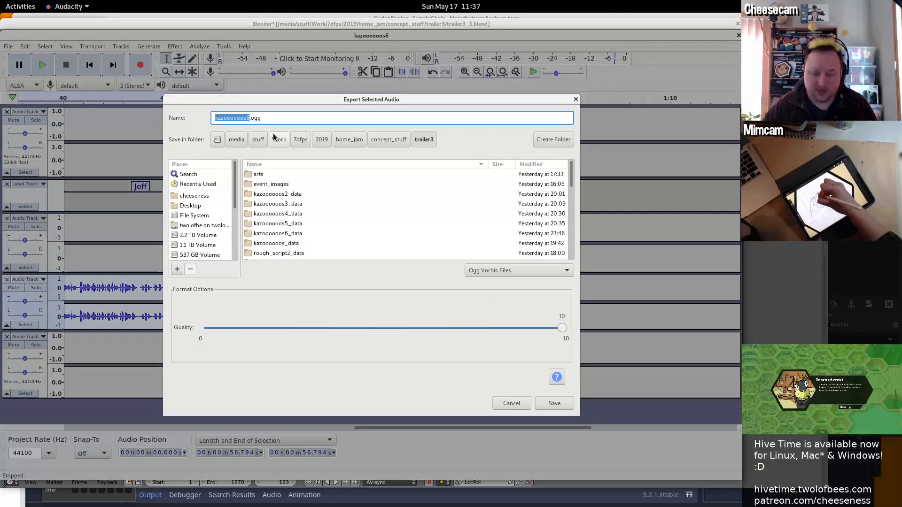
type("_jeff")
key("Return")
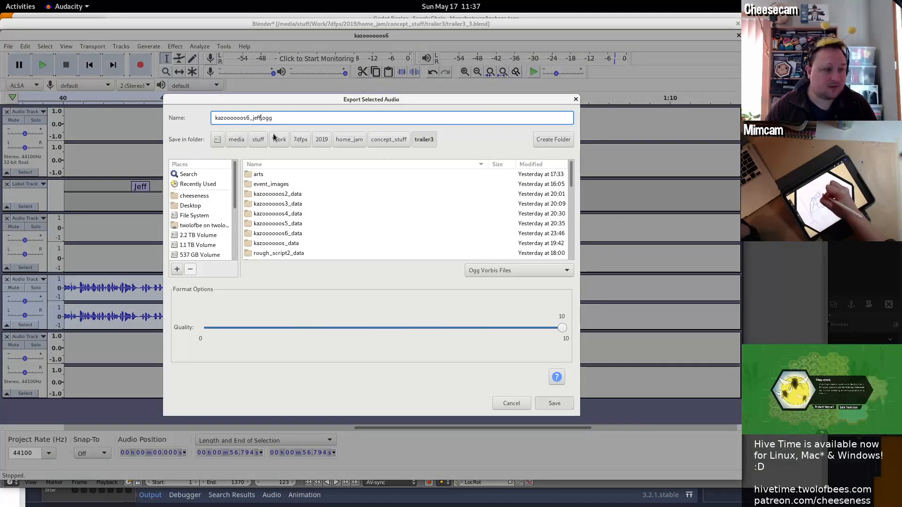
key("Return")
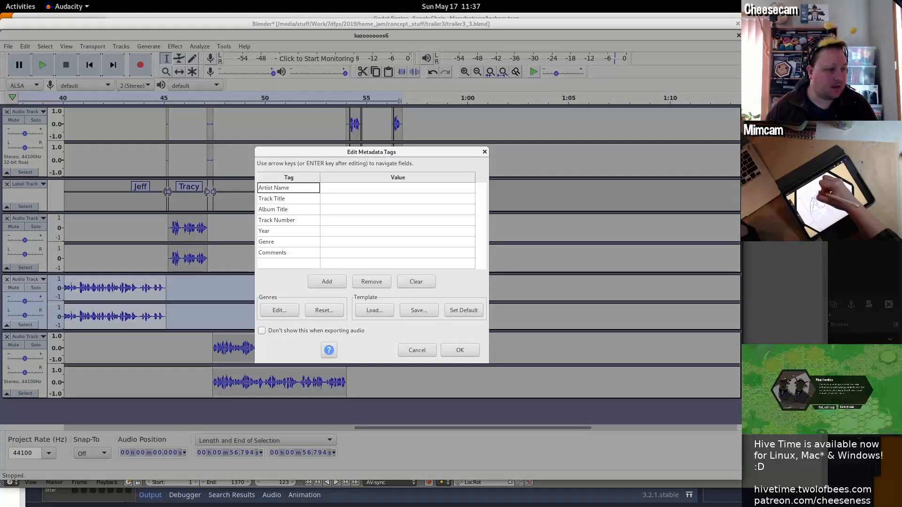
key("Return")
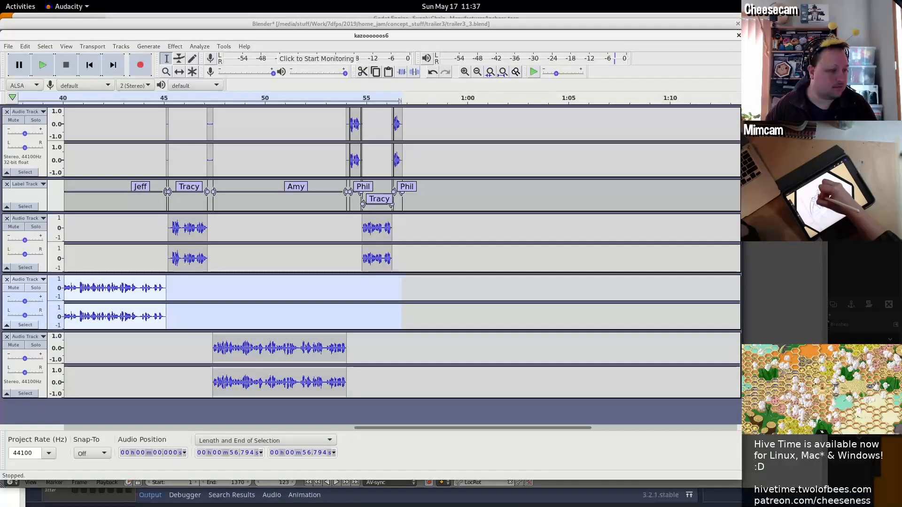
Select the Amy track from 0 to 56.794 seconds and export the selection as the Ogg Vorbis file kazoooooos6_amy.ogg at quality 10.
key("alt+Tab")
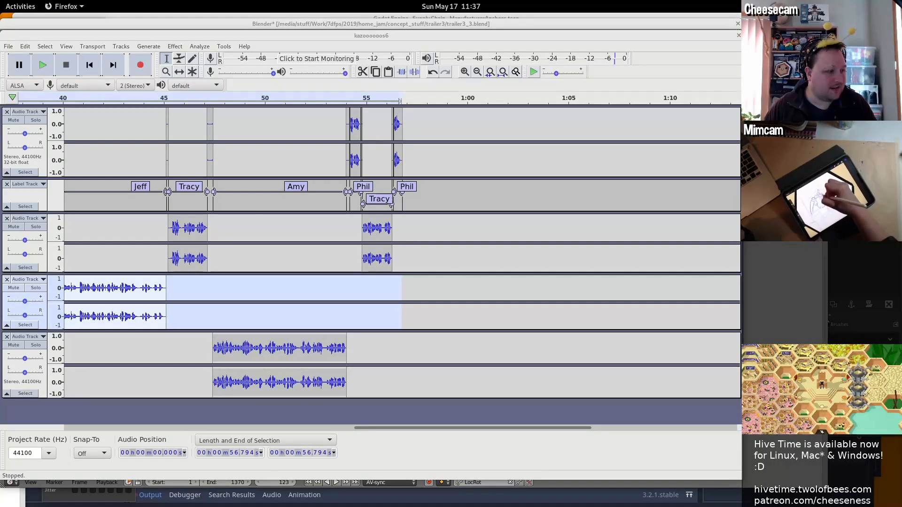
left_click(371, 346)
key("shift+Home")
key("shift+End")
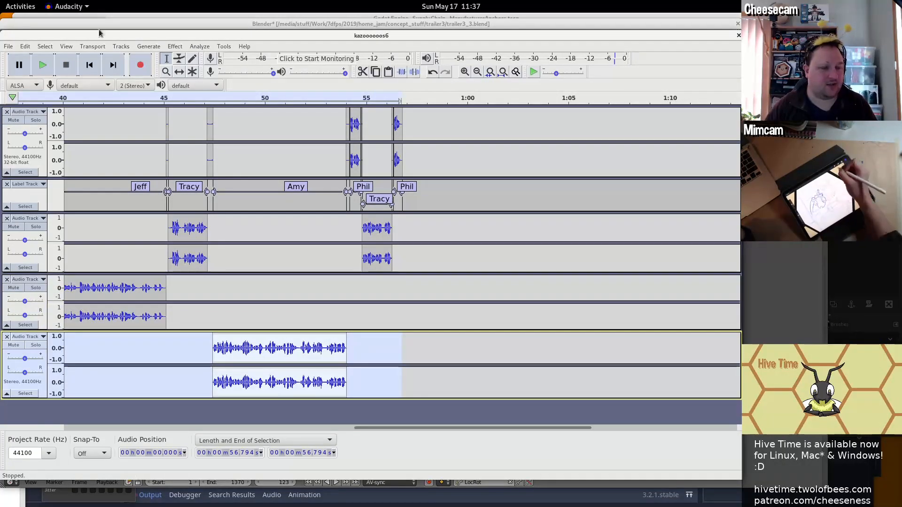
mouse_move(0, 0)
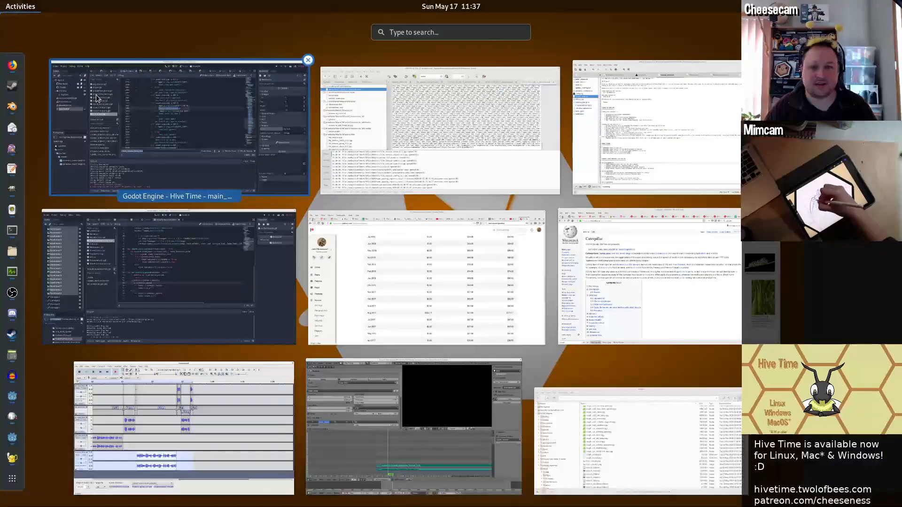
left_click(222, 402)
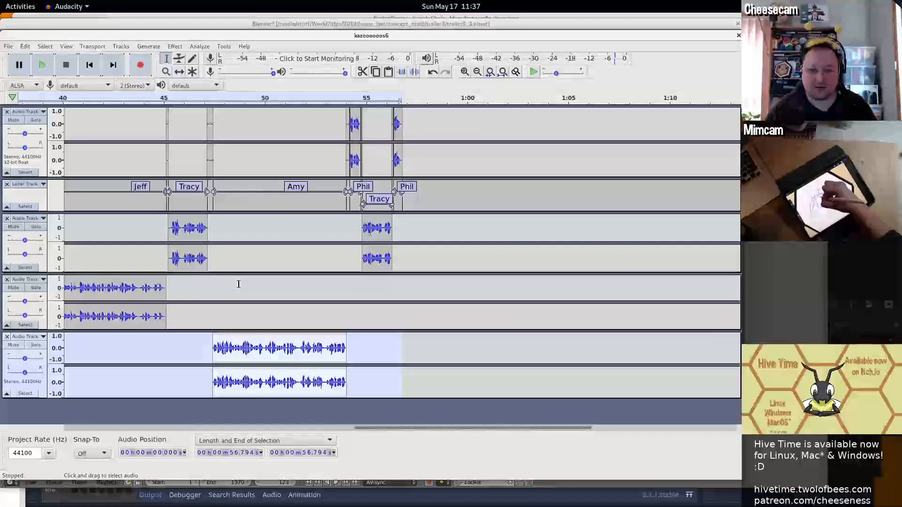
left_click(7, 46)
mouse_move(28, 113)
left_click(142, 160)
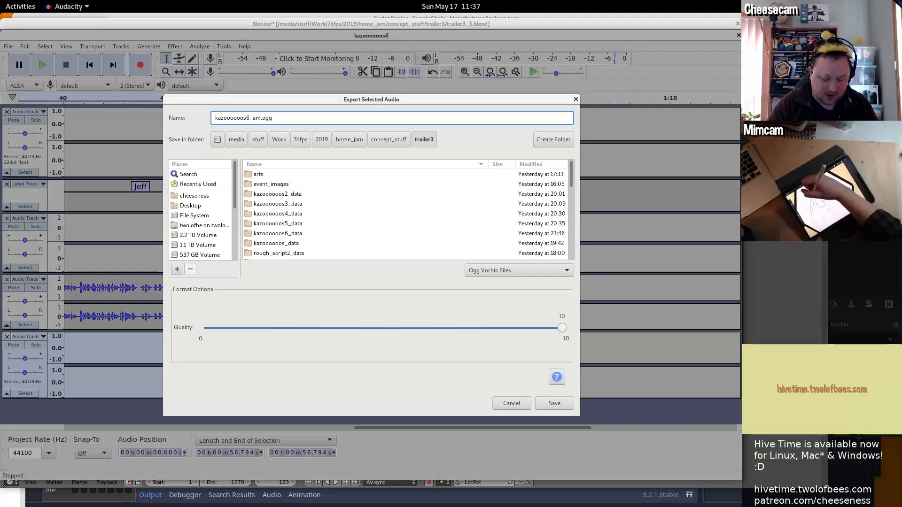
type("_amy")
key("Return")
key("Return")
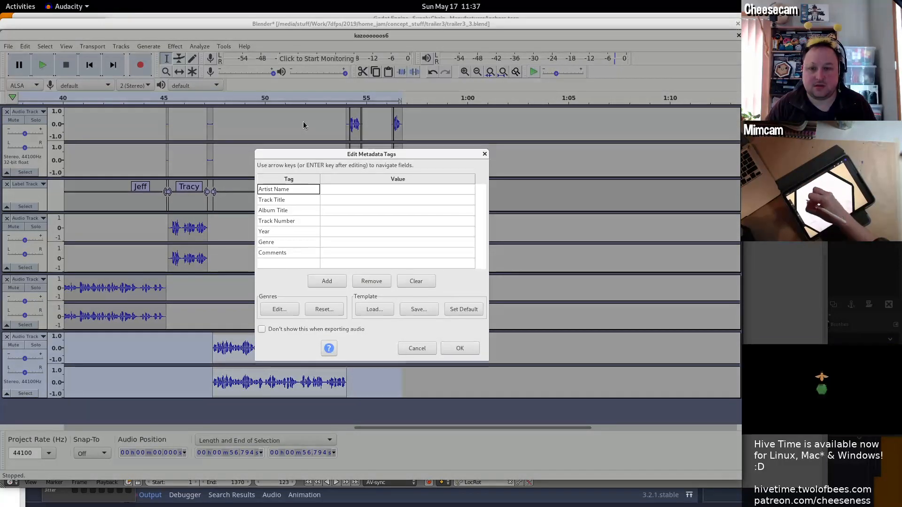
key("Return")
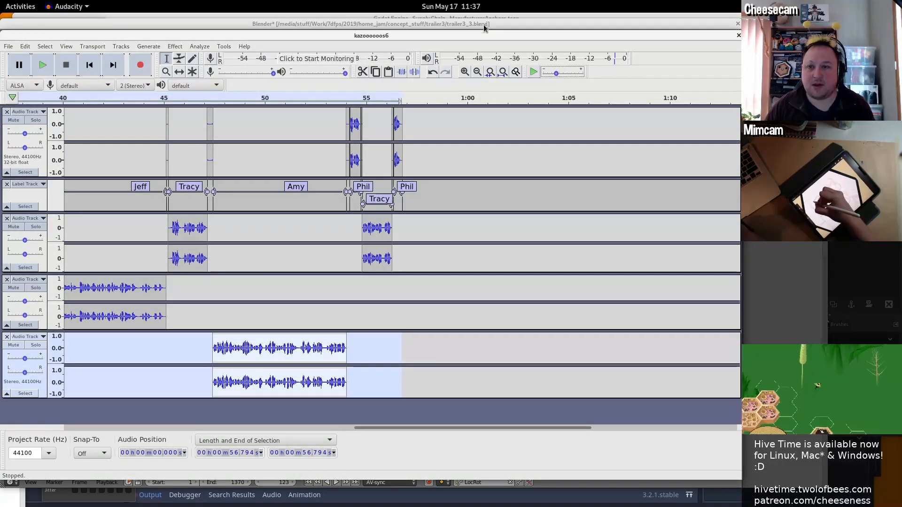
Switch to Blender and re-enter the existing sound file paths of the Tracy and Phil strips to reload their audio.
left_click(469, 24)
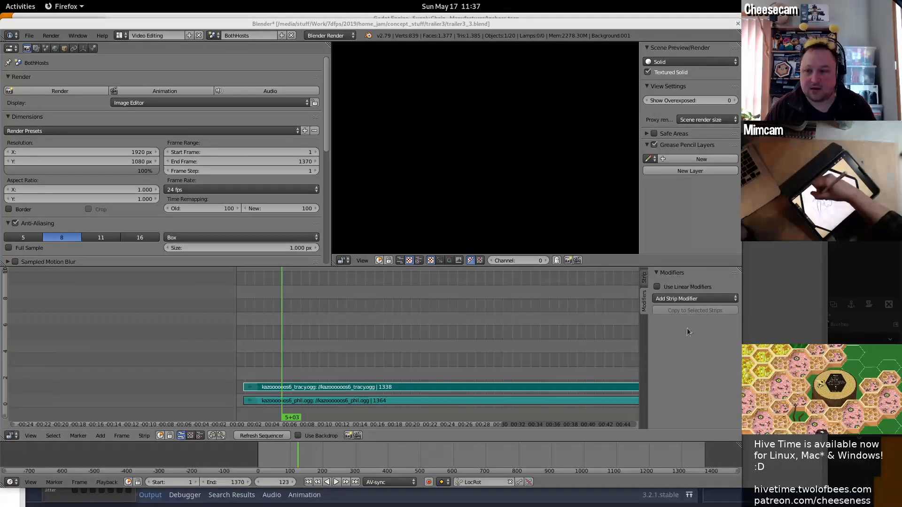
left_click(644, 277)
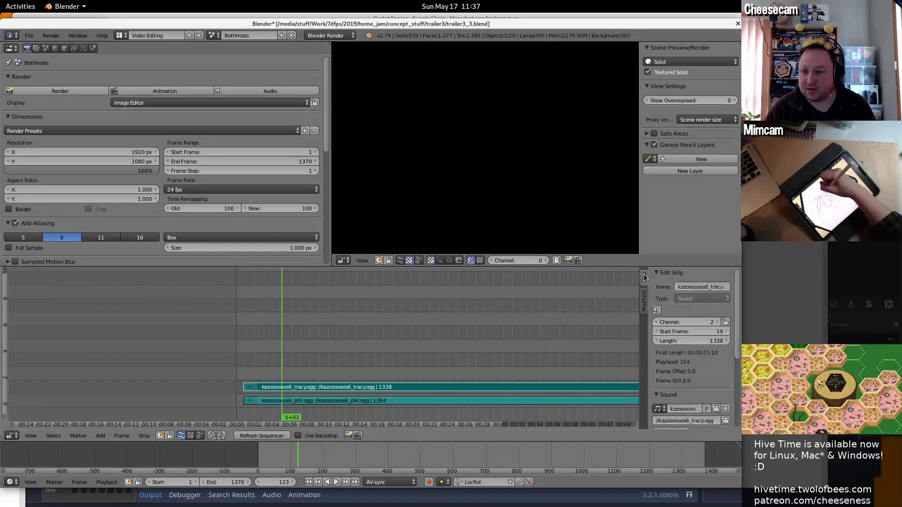
scroll(721, 390, "down", 5)
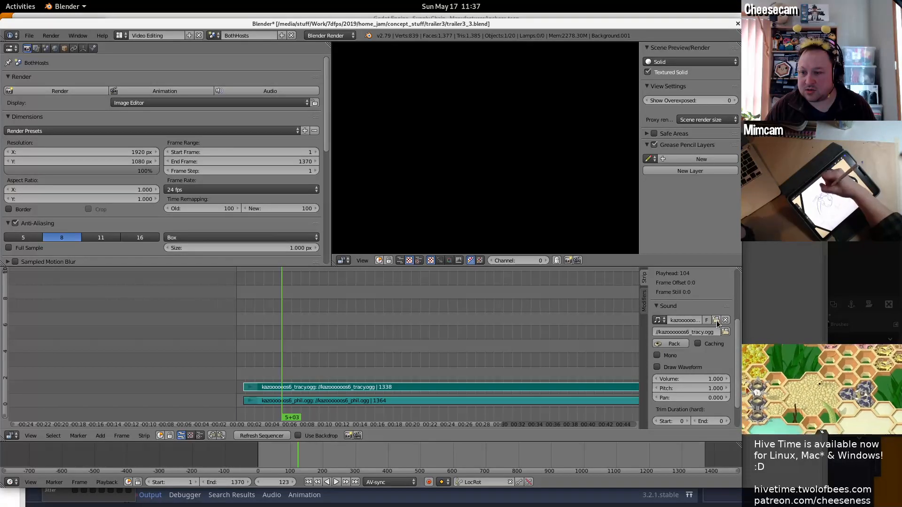
left_click(695, 332)
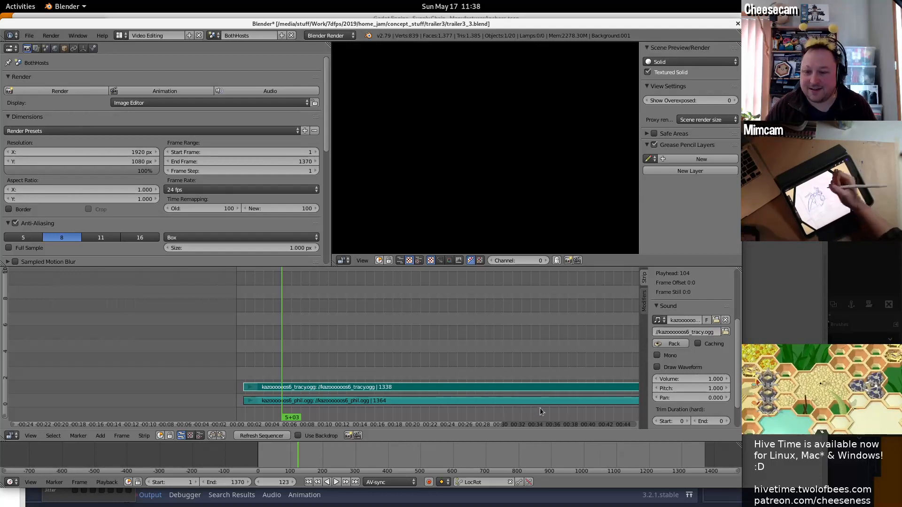
right_click(539, 403)
left_click(707, 332)
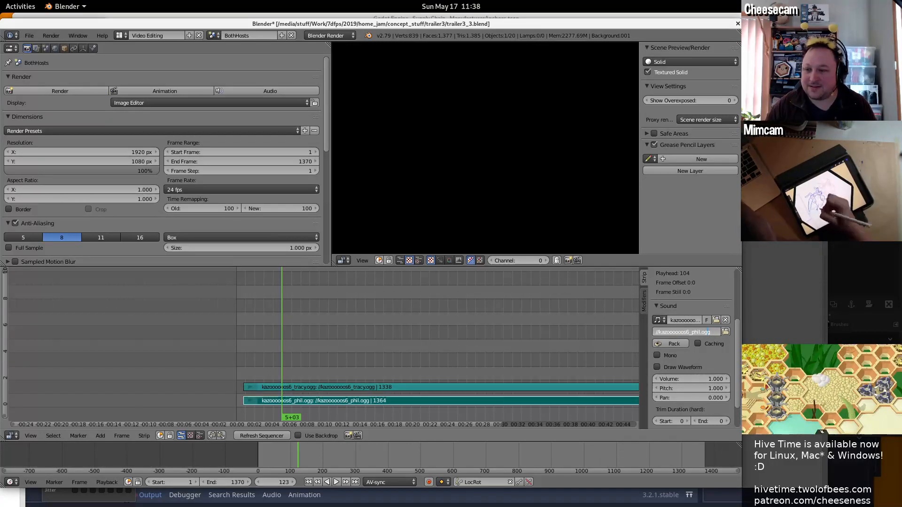
left_click(736, 342)
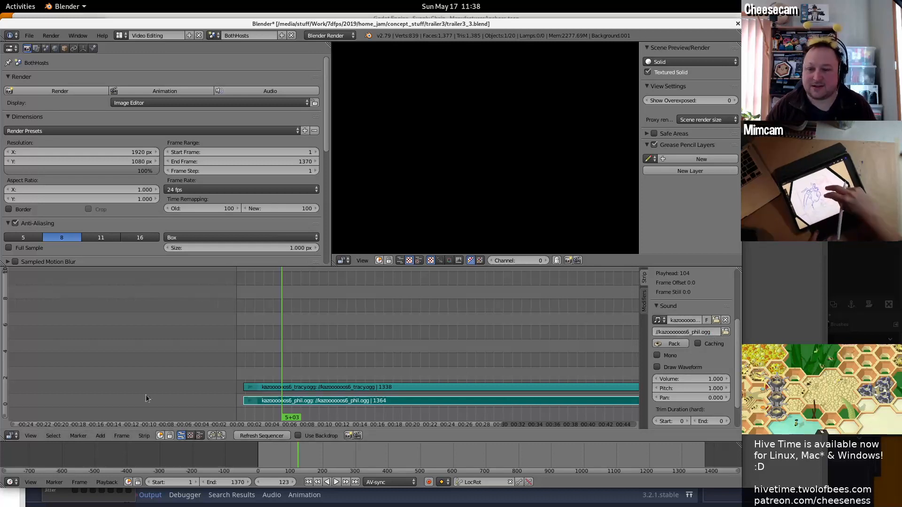
Play the BothHosts sequence from near its start to check the Tracy and Phil kazoo strips.
left_click(238, 362)
key("alt+a")
key("alt+a")
scroll(497, 385, "down", 6)
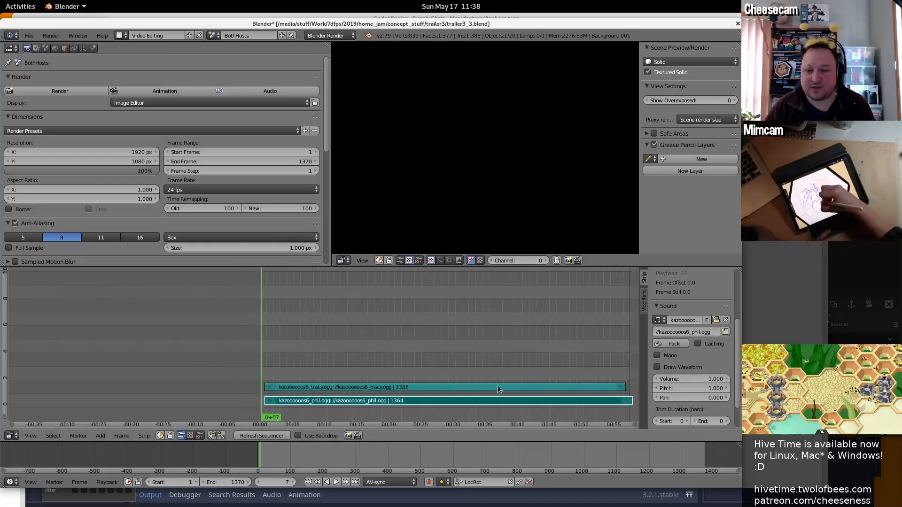
key("alt+a")
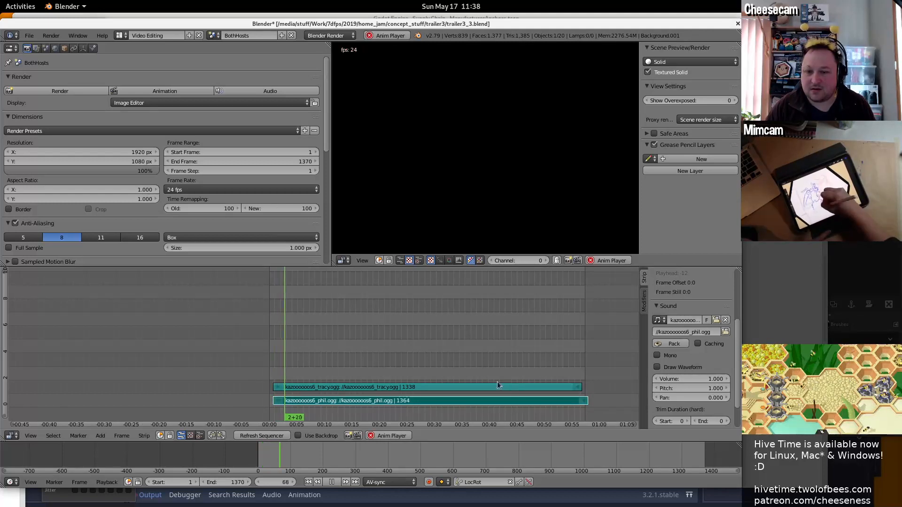
key("alt+a")
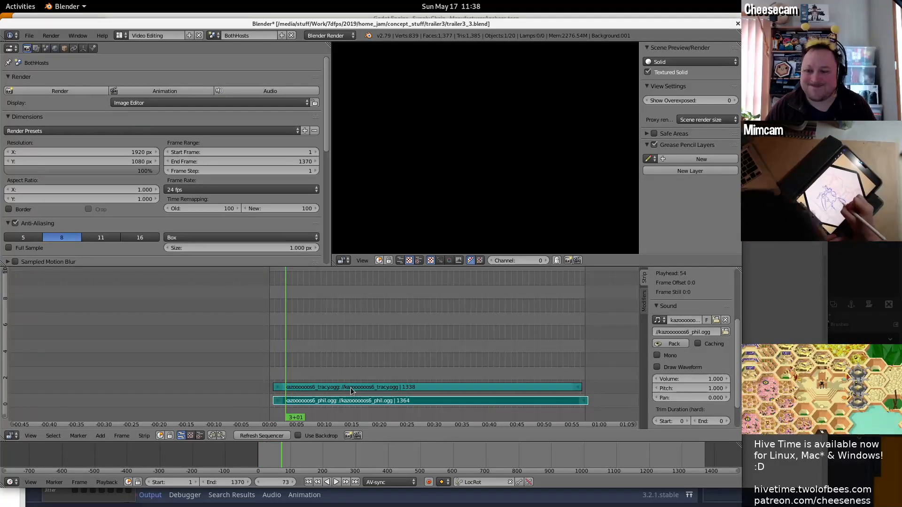
Switch to the trailer3 folder in Files, check kazoooooos6_tracy.ogg in the Videos player, and move the folder window out of the way.
key("alt+Tab")
key("Tab")
key("Tab")
key("Tab")
key("Tab")
key("Tab")
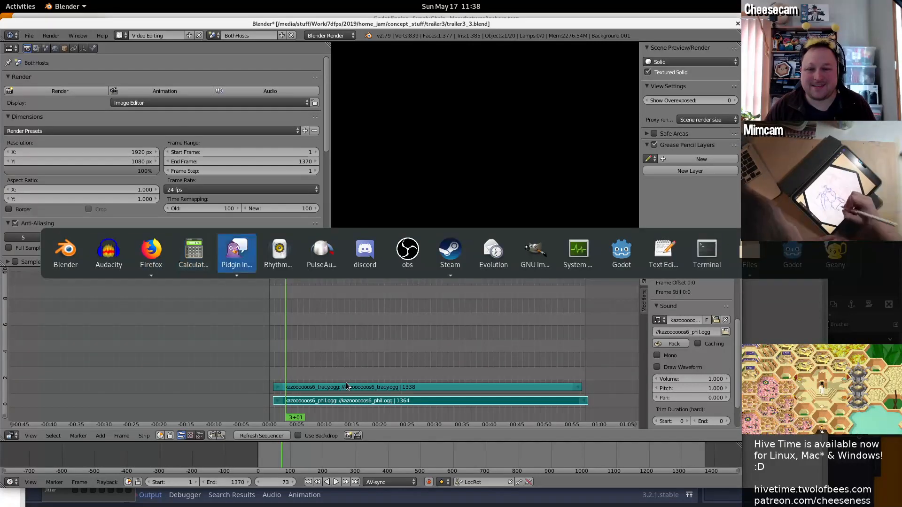
left_click(741, 254)
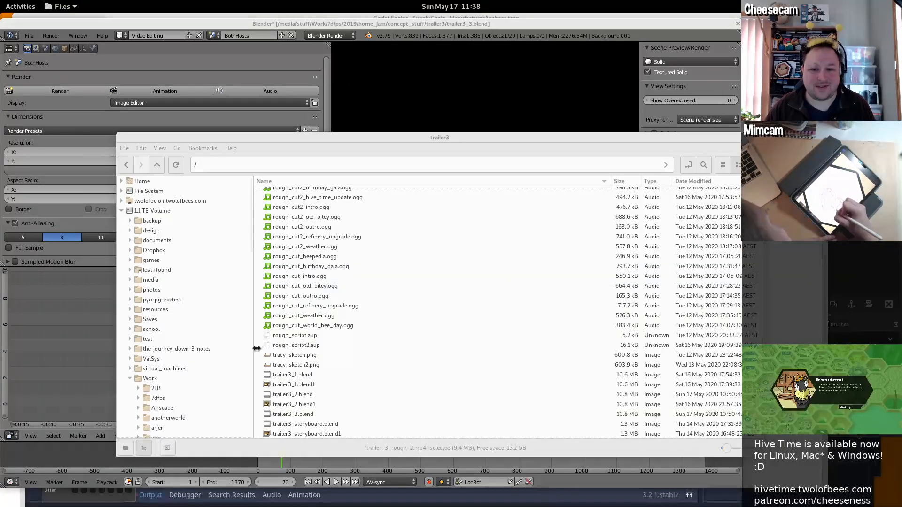
scroll(310, 303, "up", 10)
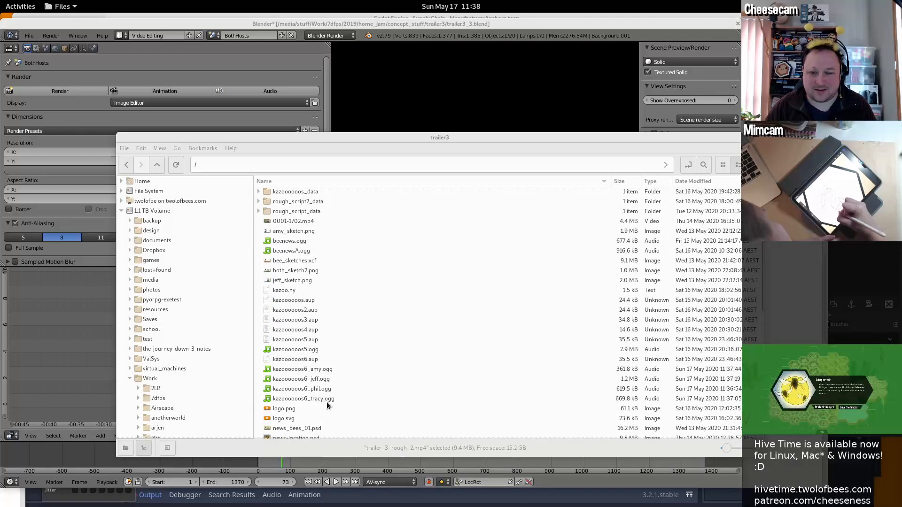
right_click(327, 402)
mouse_move(390, 253)
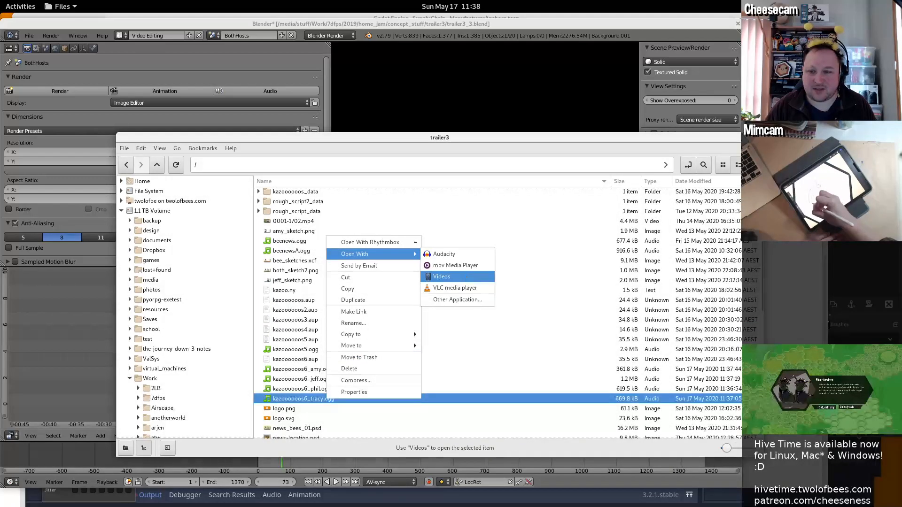
left_click(465, 276)
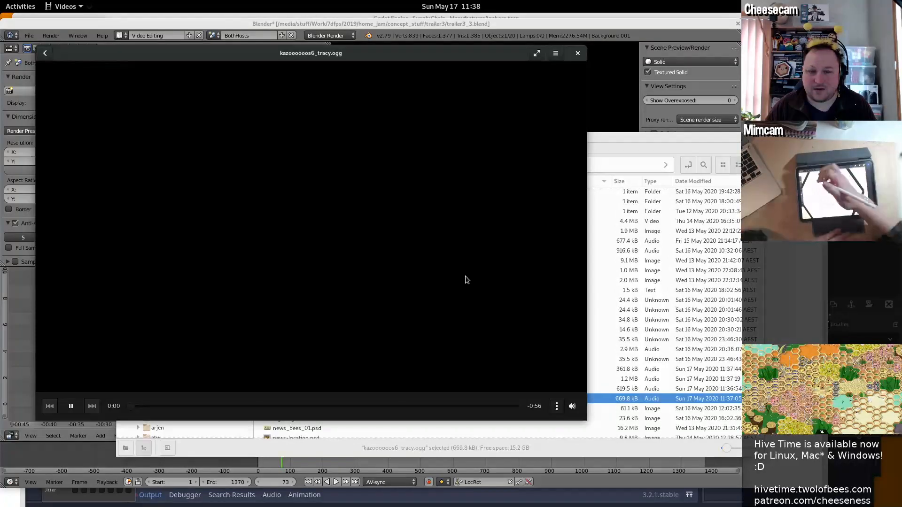
left_click(577, 53)
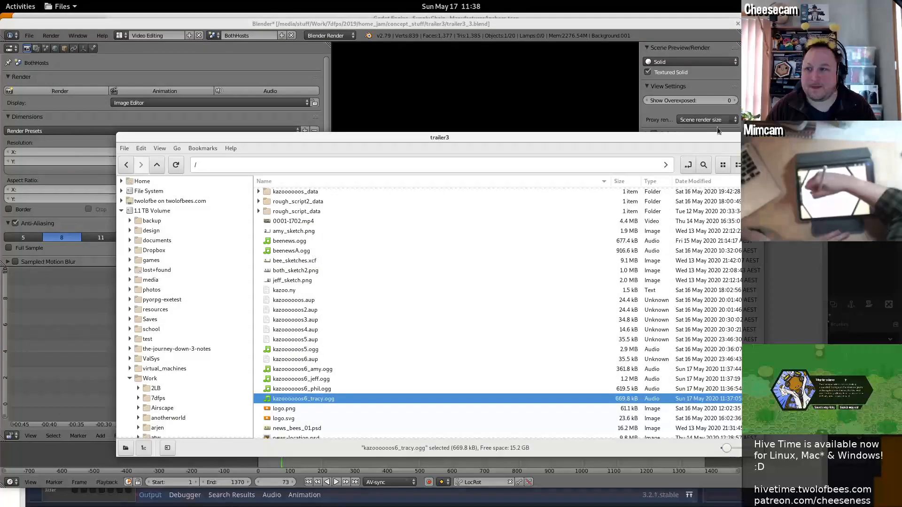
left_click_drag(463, 135, 901, 103)
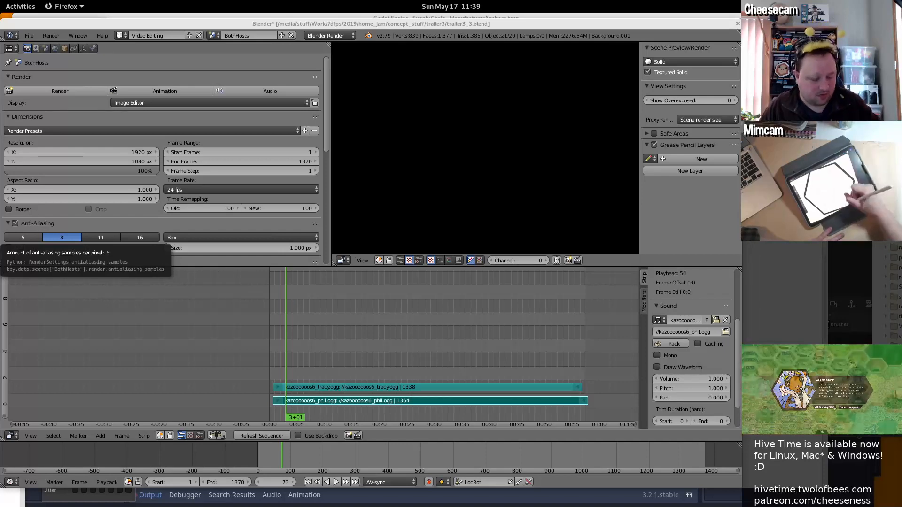
key("alt+Tab")
key("Tab")
key("Tab")
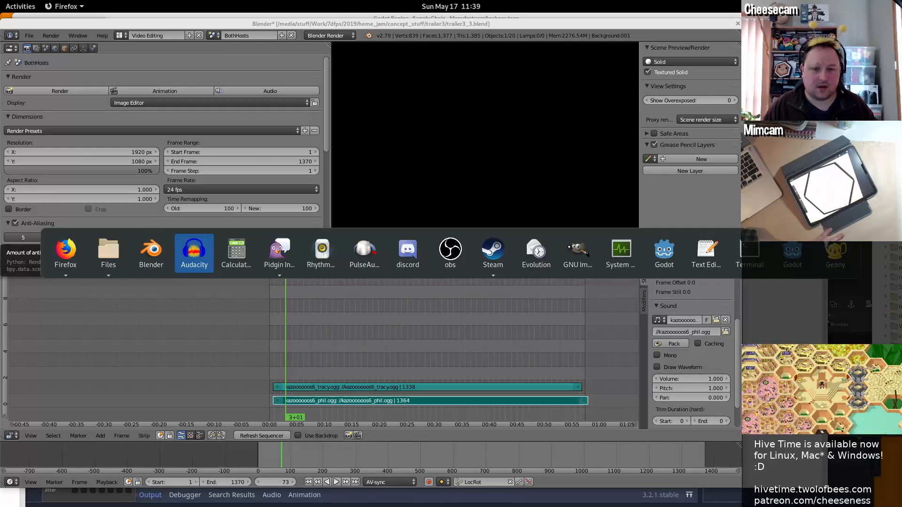
key("alt+Tab")
key("alt+shift+Tab")
key("alt+shift+Tab")
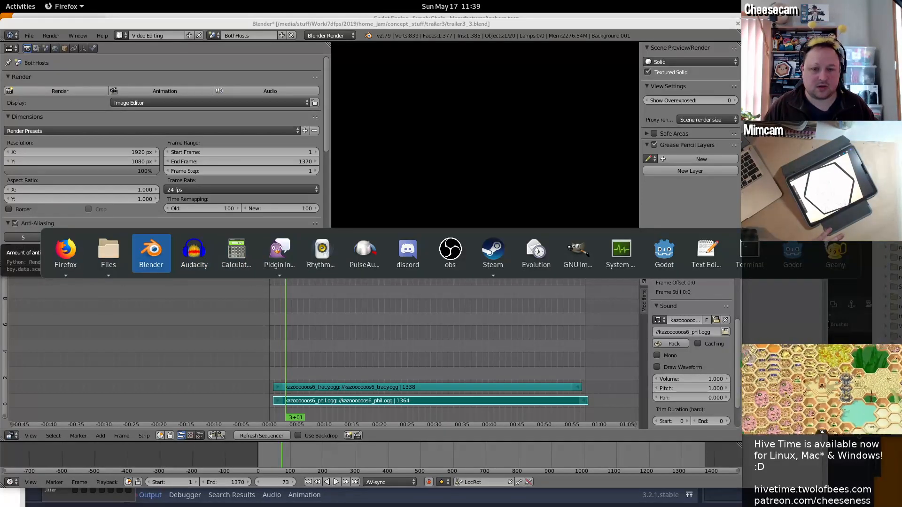
key("alt+Tab")
key("alt+Tab")
key("alt+Tab")
key("alt+Tab")
key("alt+Tab")
key("alt+Tab")
key("alt+Tab")
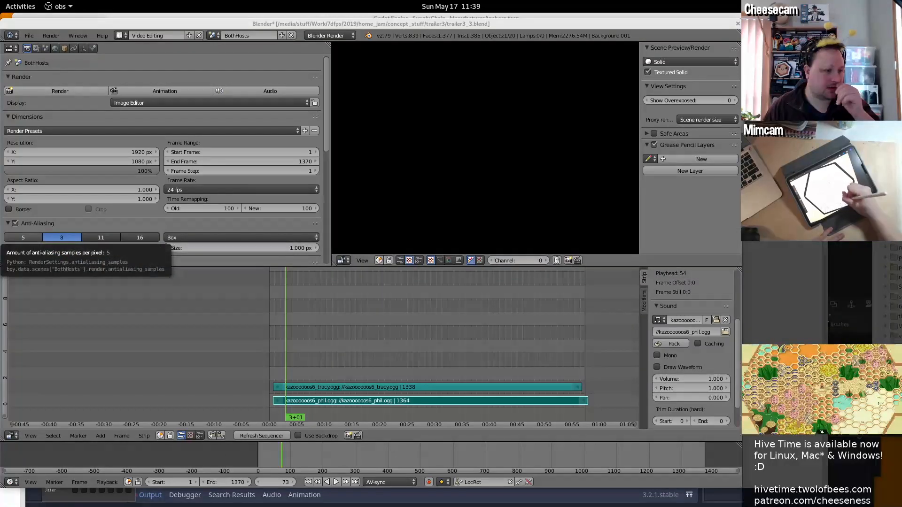